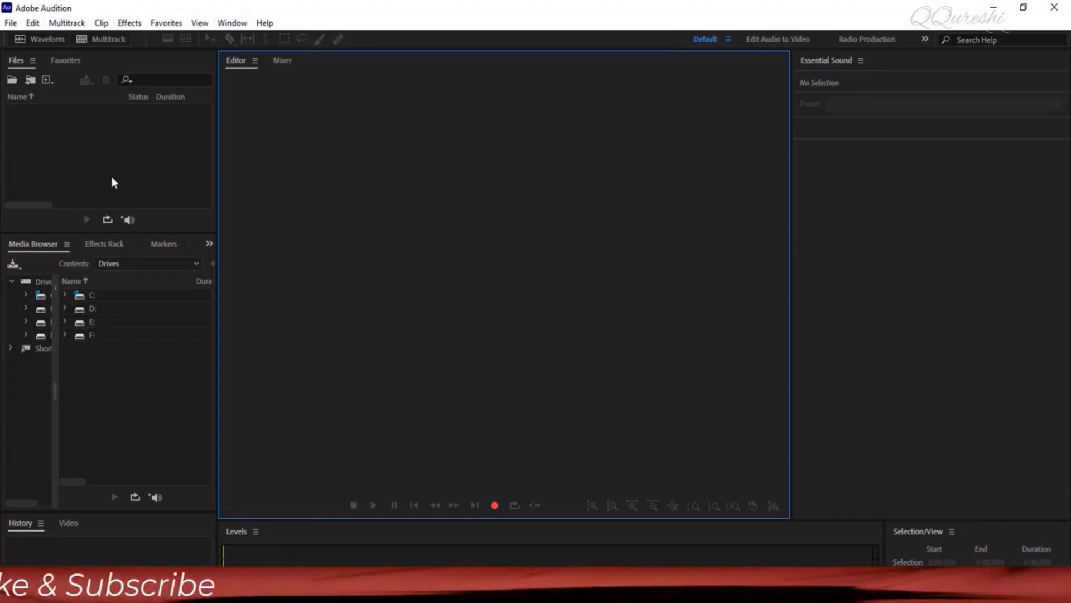
# Switch to the Project Shasta page in Chrome from the taskbar preview
pyautogui.click(277, 549)
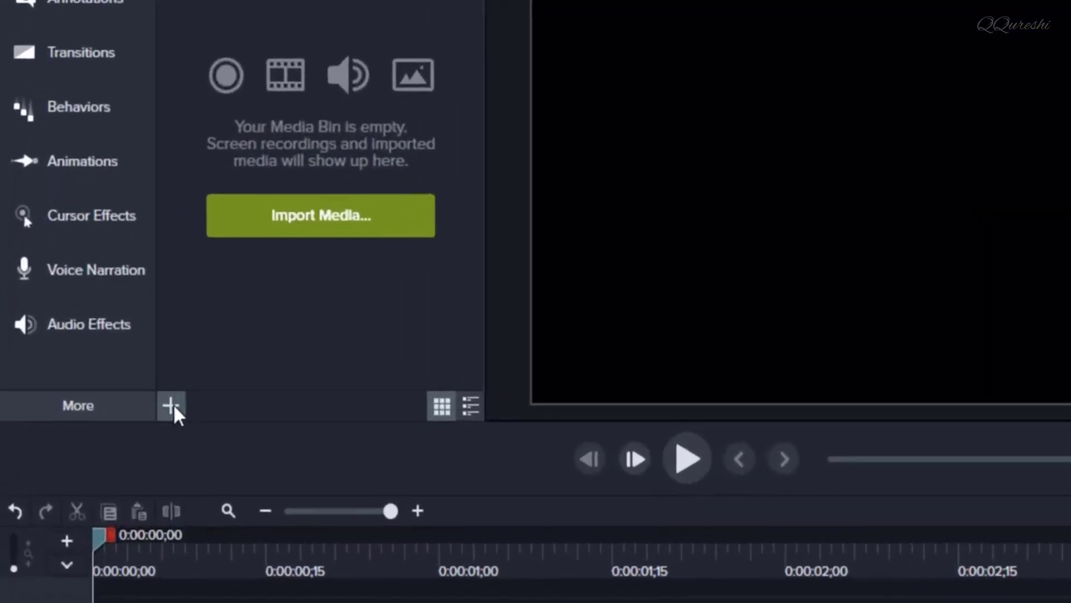
# Import 'Cyan Blue Color Grading Photoshop' from F:\TEST and drag it onto Track 1
pyautogui.click(170, 406)
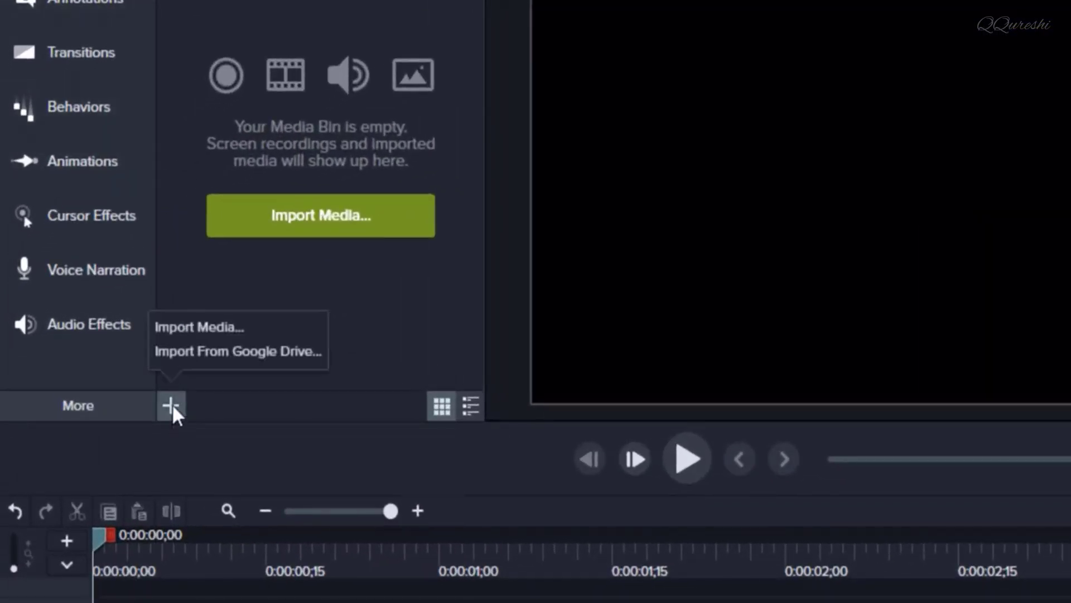
pyautogui.click(196, 328)
pyautogui.click(149, 92)
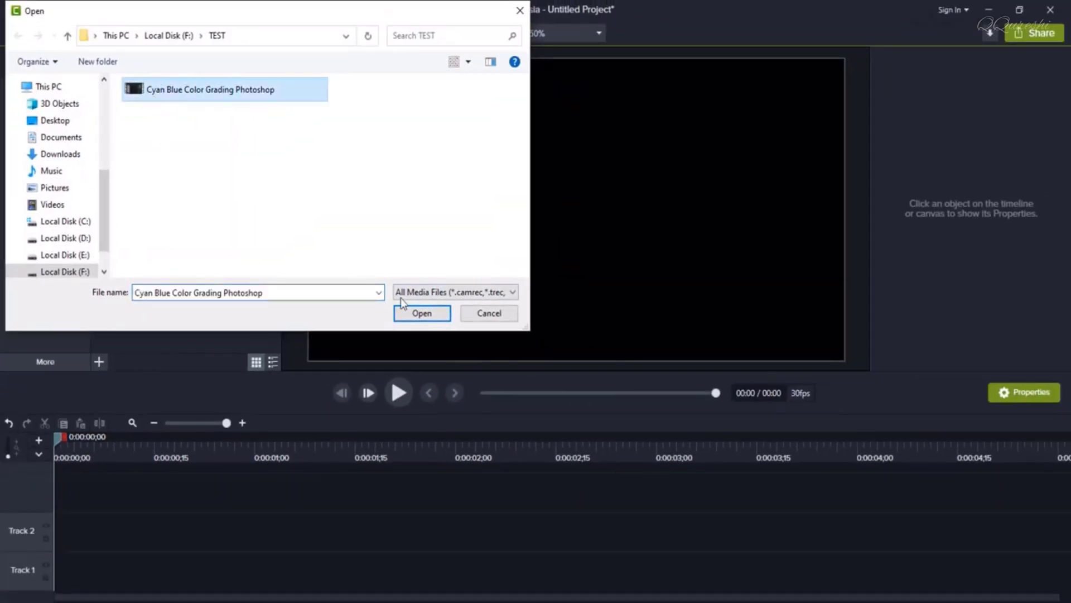
pyautogui.click(414, 308)
pyautogui.moveTo(139, 102); pyautogui.dragTo(89, 577)
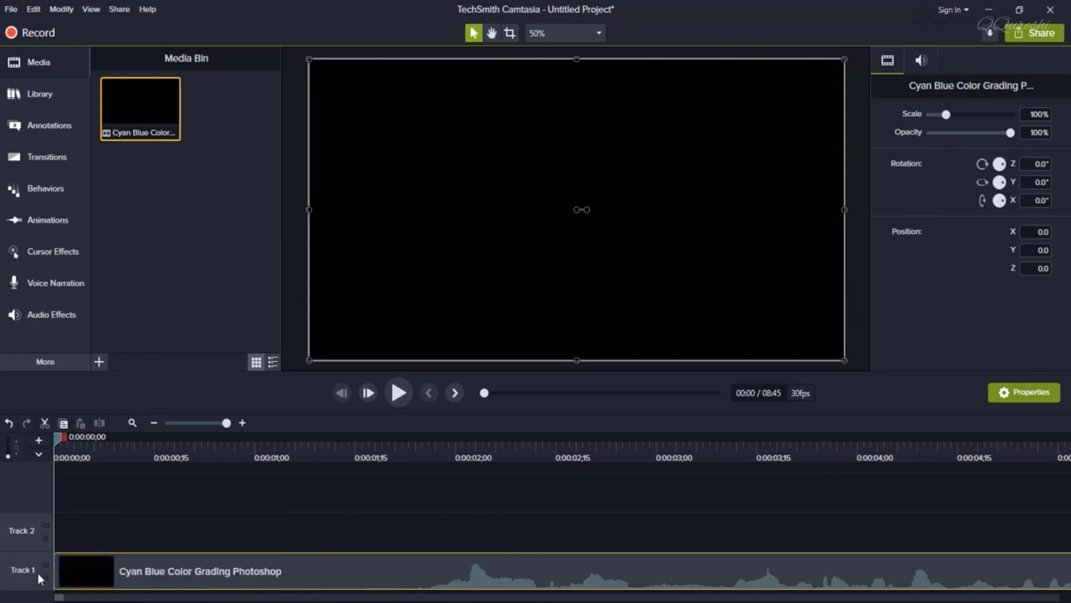
# Separate the clip's audio and video, then check the video on Track 1 and audio on Track 2
pyautogui.rightClick(435, 575)
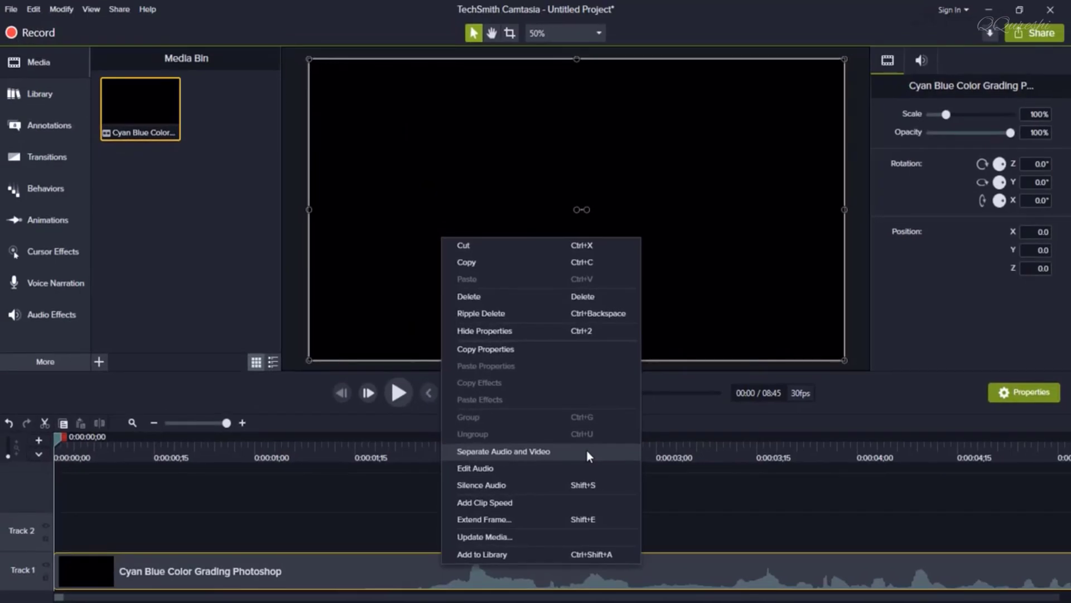
pyautogui.click(587, 451)
pyautogui.moveTo(463, 518); pyautogui.dragTo(444, 527)
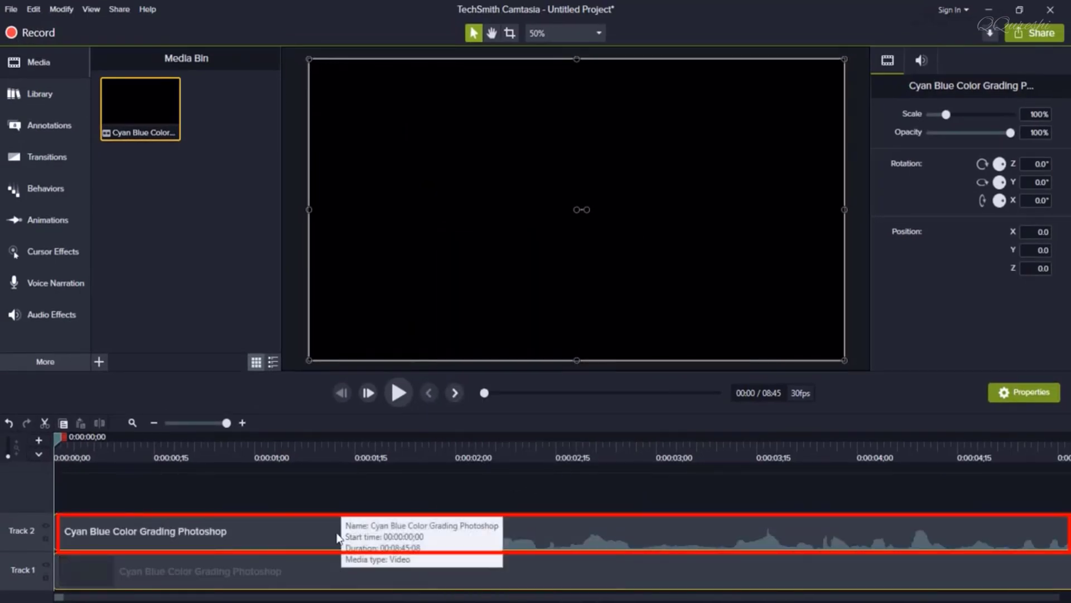
pyautogui.click(333, 574)
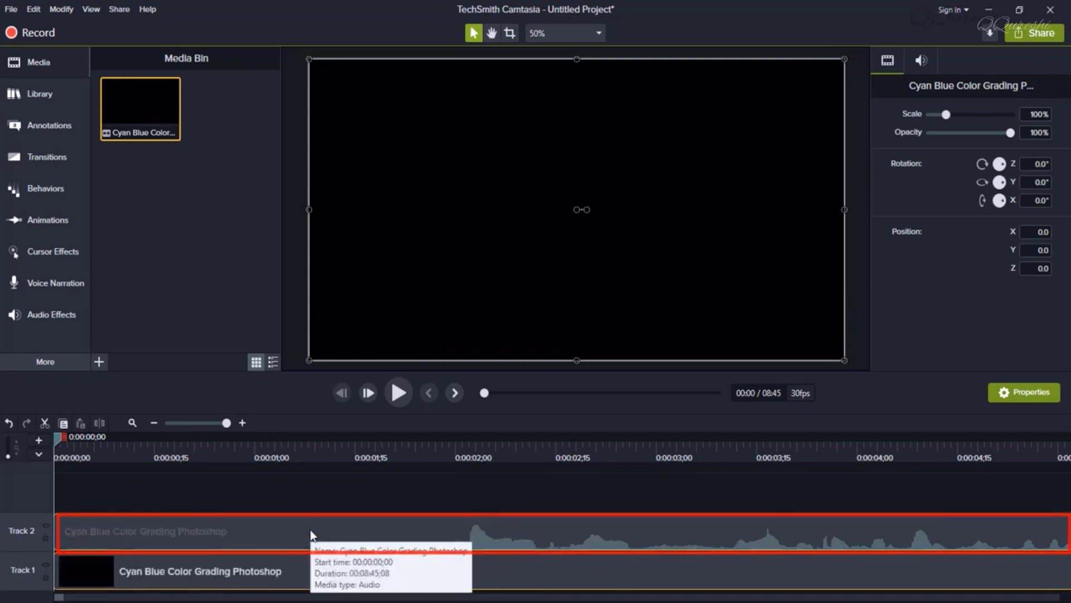
pyautogui.click(311, 531)
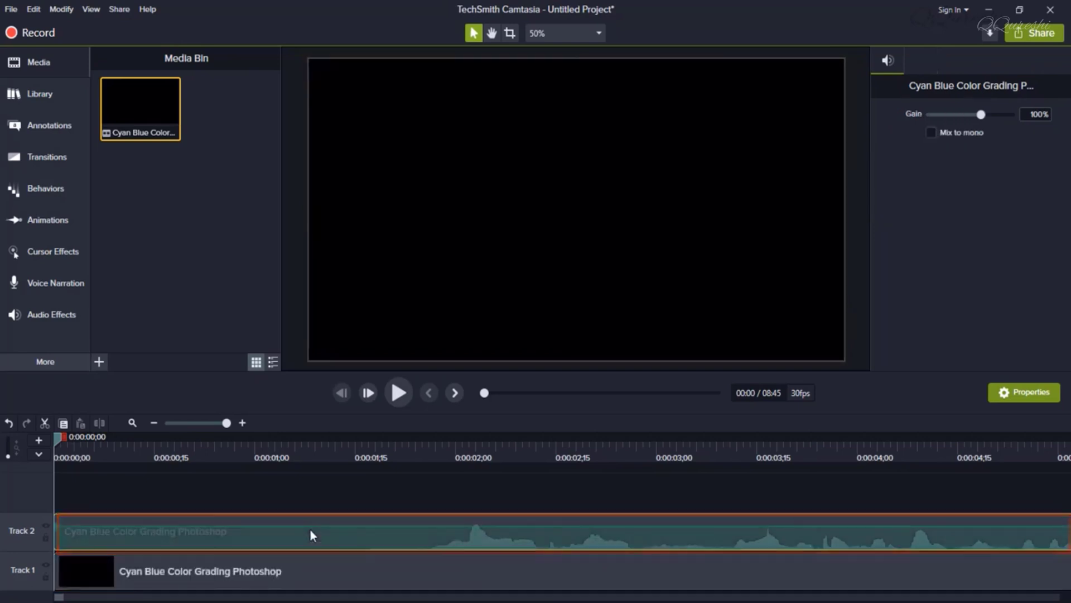
pyautogui.click(316, 577)
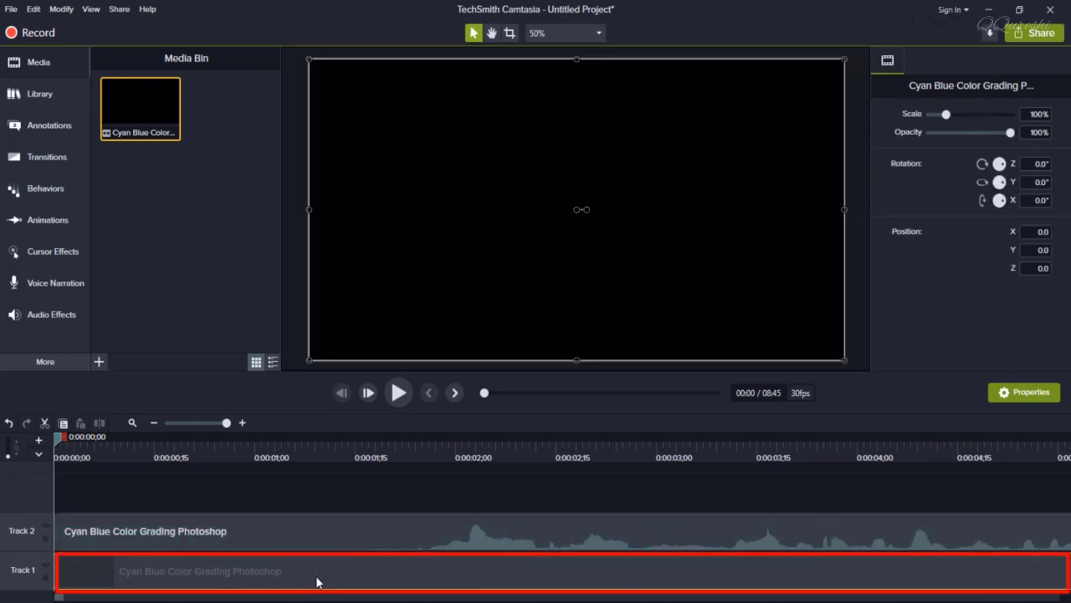
# Export the Track 2 audio only as an 'Untitled Project' WAV into F:\TEST
pyautogui.click(314, 533)
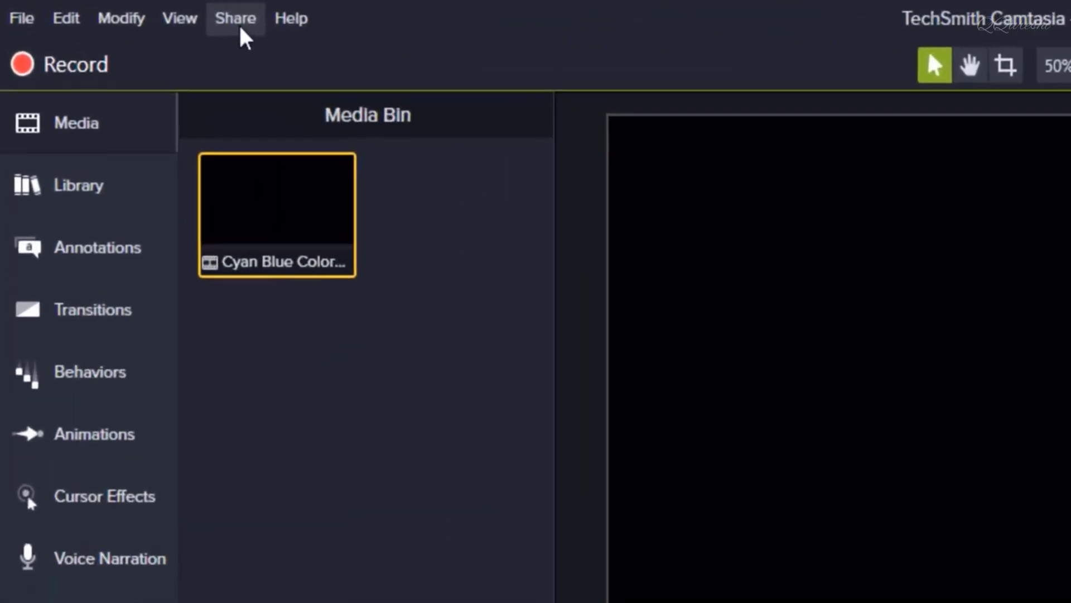
pyautogui.click(119, 9)
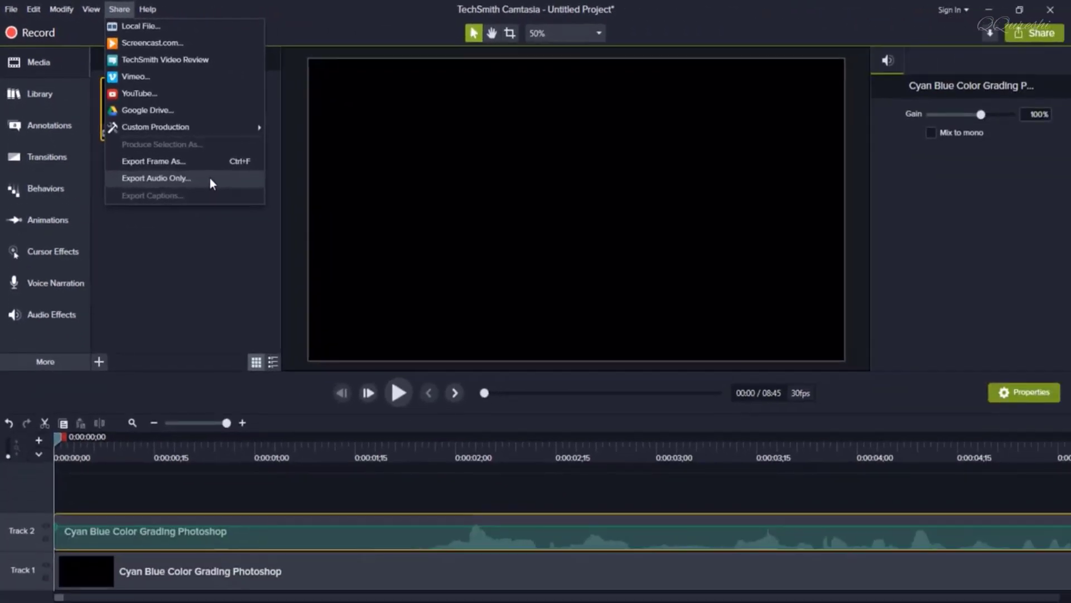
pyautogui.click(210, 178)
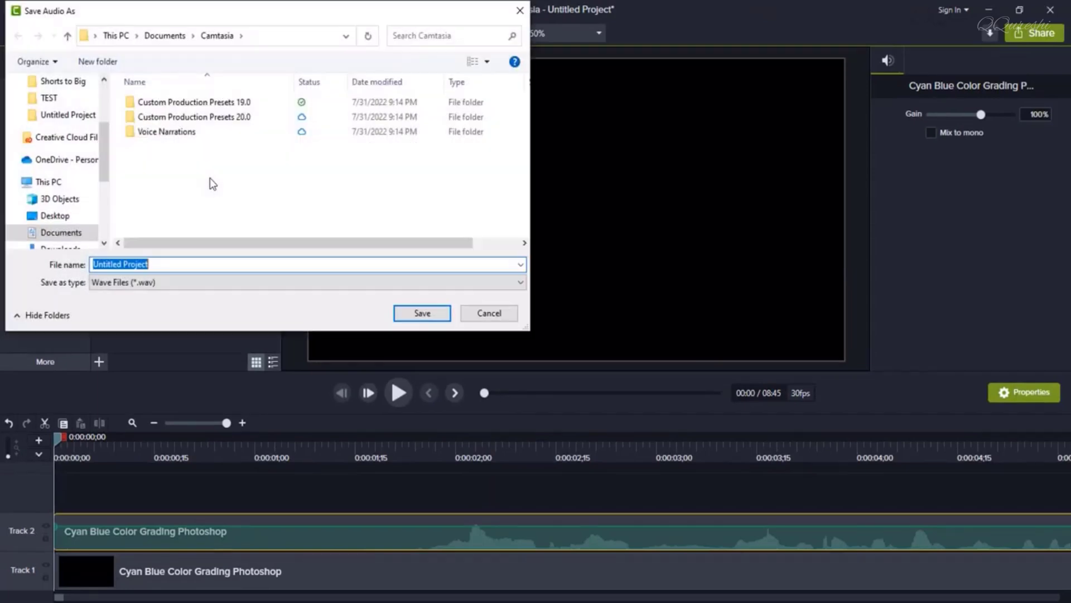
pyautogui.scroll(-4, 86, 198)
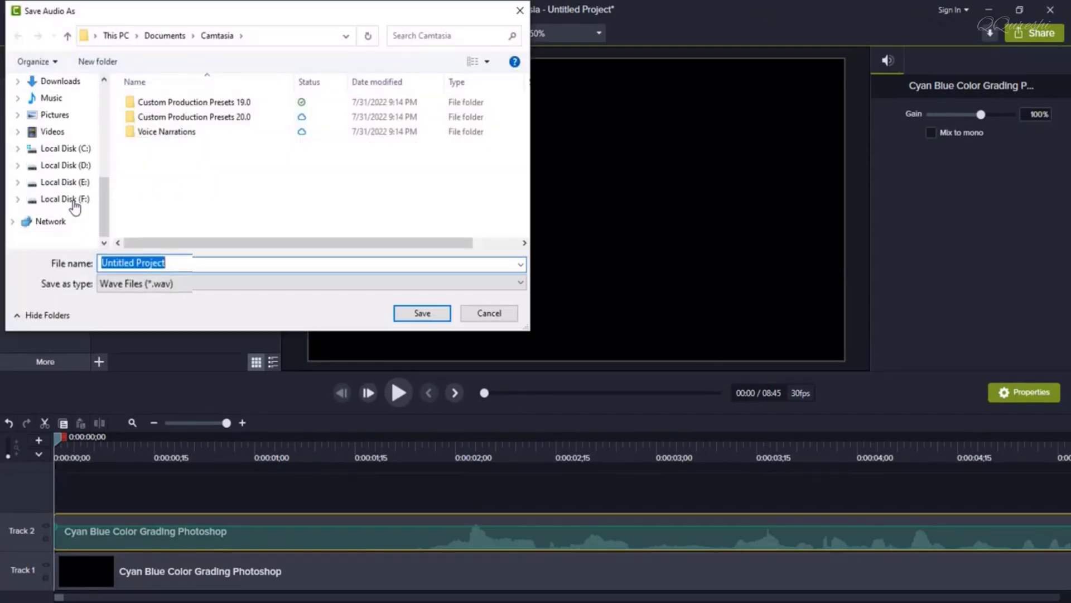
pyautogui.click(73, 204)
pyautogui.doubleClick(240, 203)
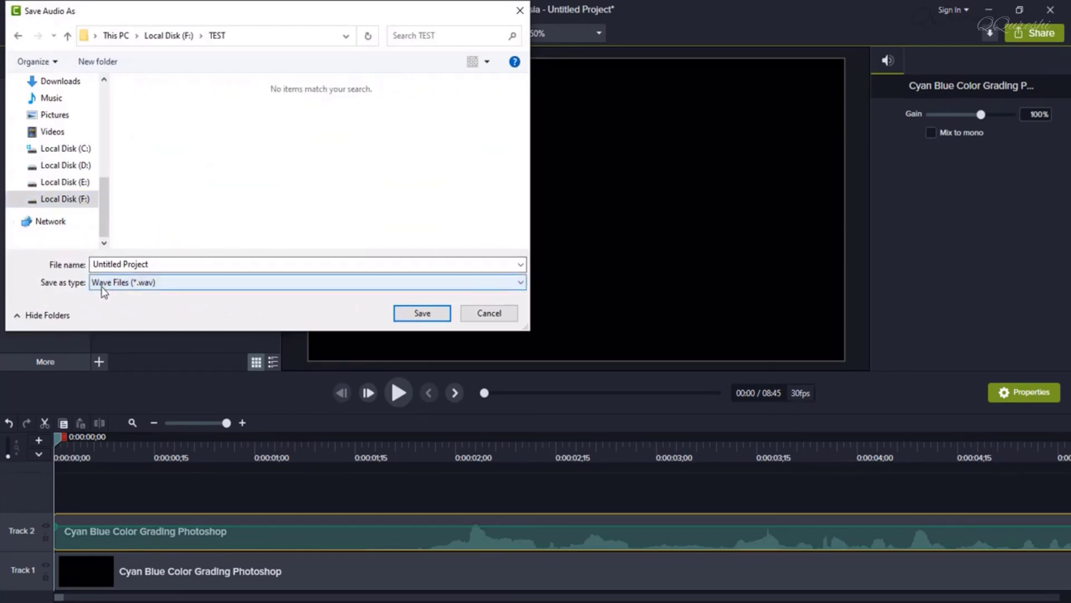
pyautogui.click(443, 313)
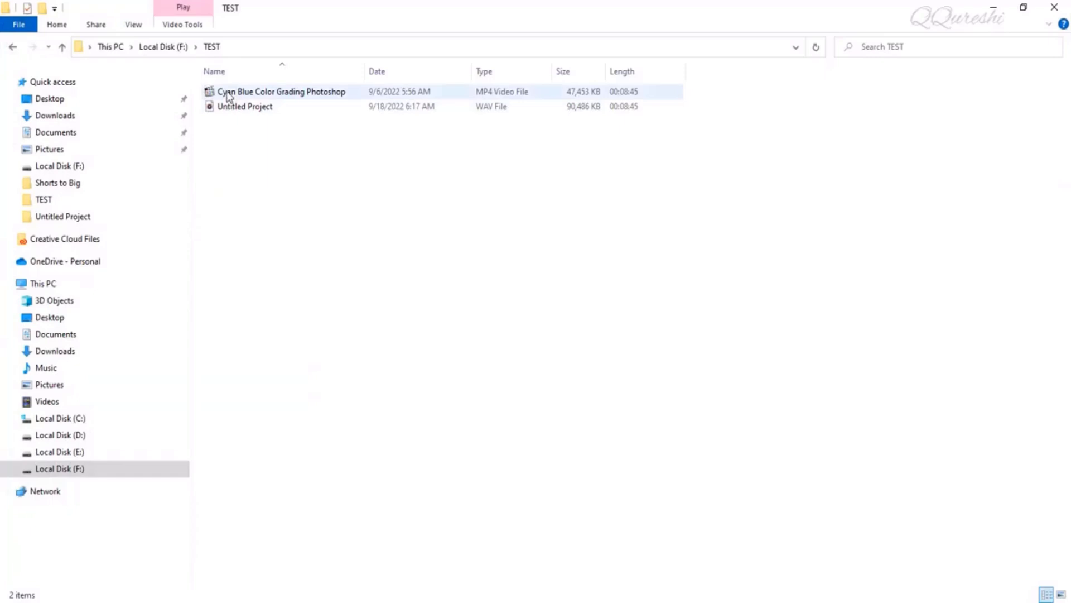
# Play the exported Untitled Project WAV from the TEST folder, then close the player
pyautogui.click(227, 93)
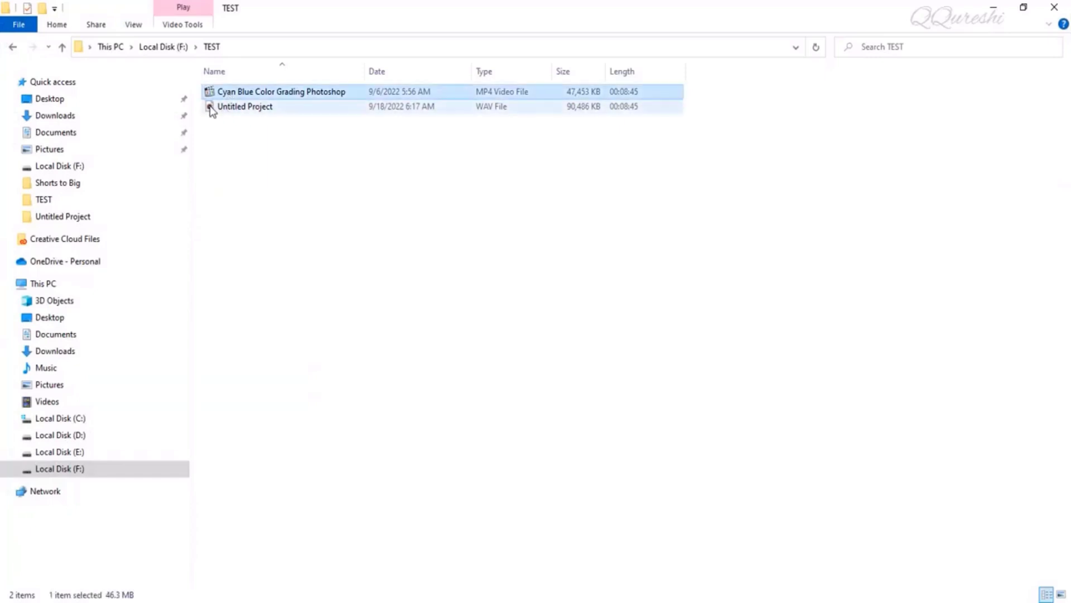
pyautogui.click(211, 109)
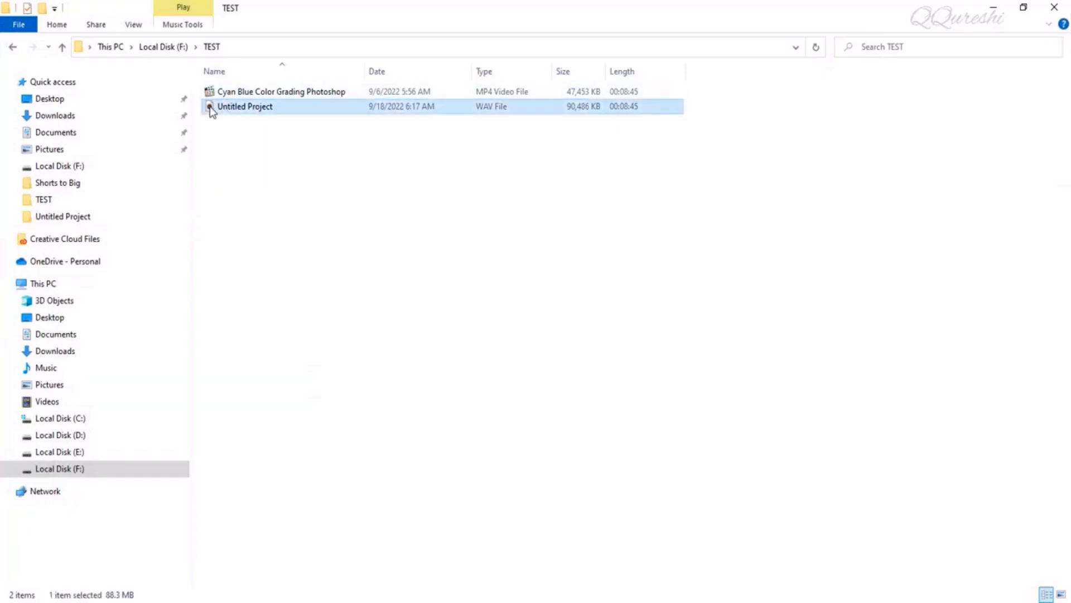
pyautogui.doubleClick(211, 109)
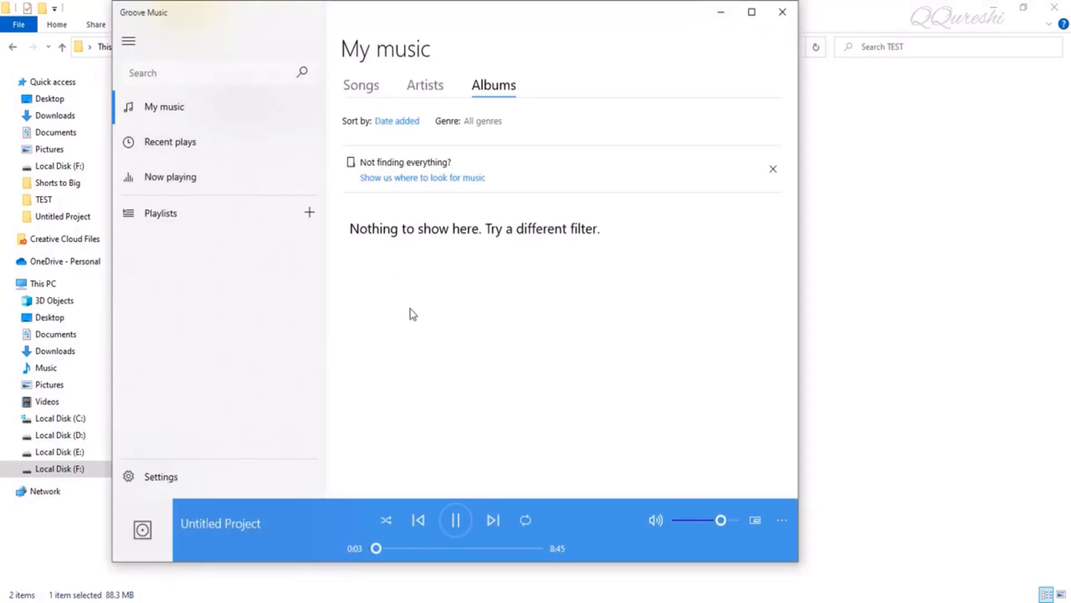
pyautogui.click(778, 13)
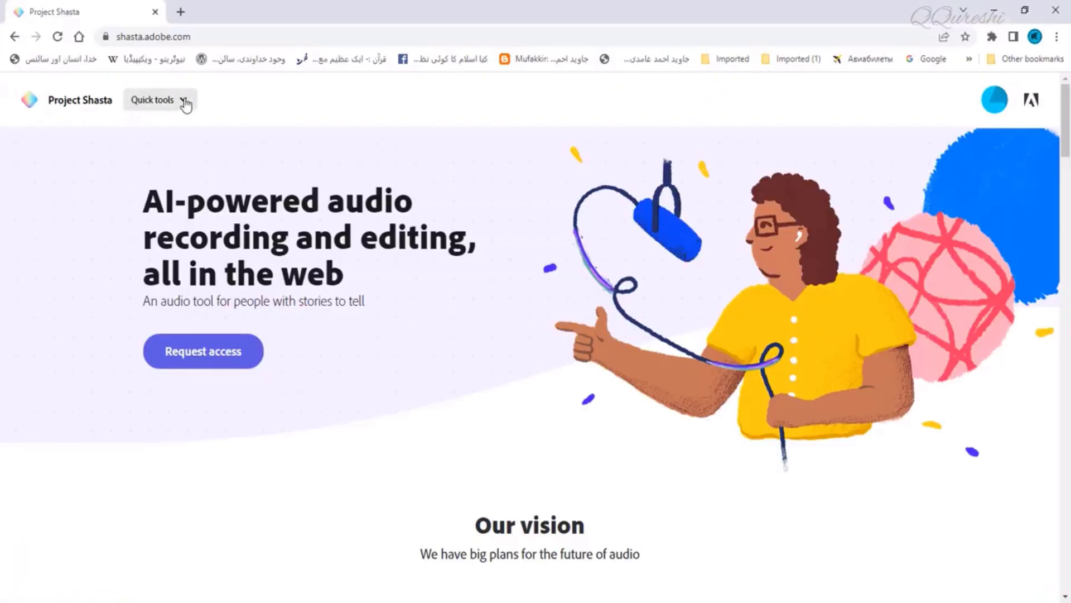
# Go to Shasta's Enhance speech tool via Quick tools, then bring back the TEST folder
pyautogui.click(184, 101)
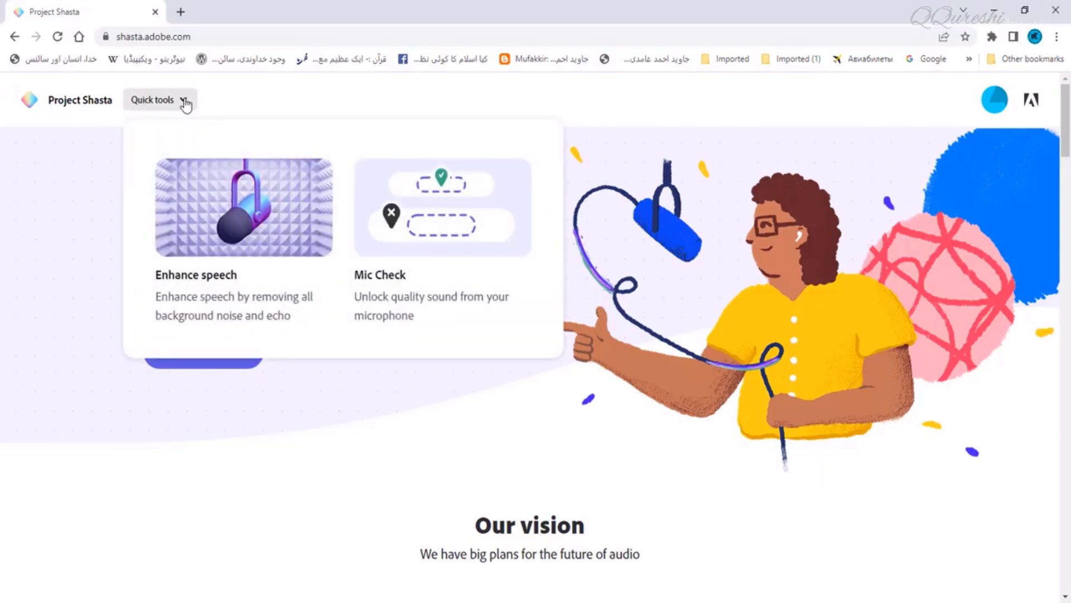
pyautogui.click(188, 280)
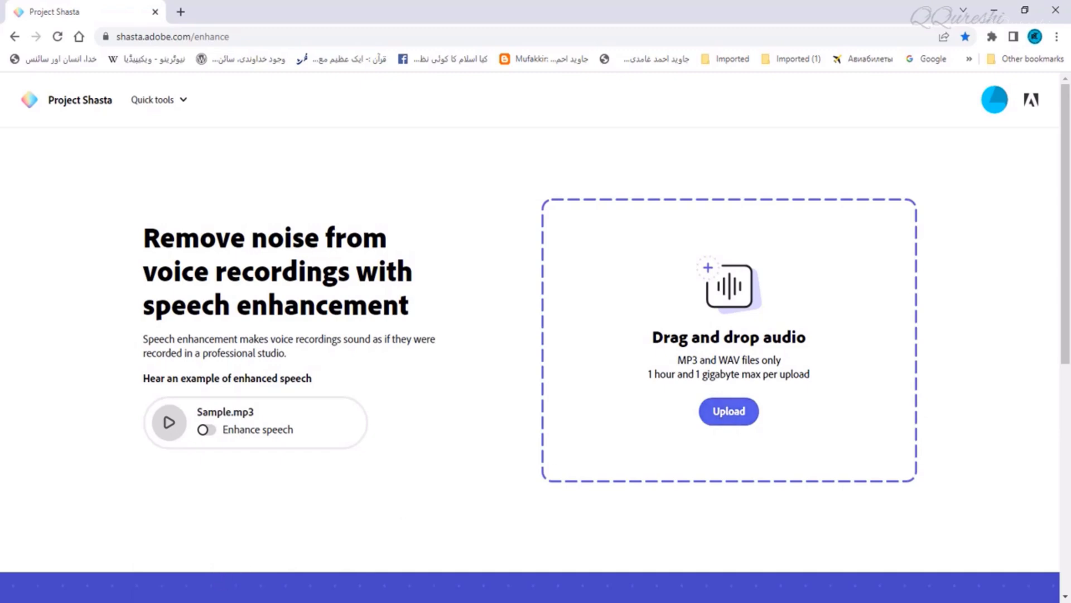
pyautogui.click(248, 591)
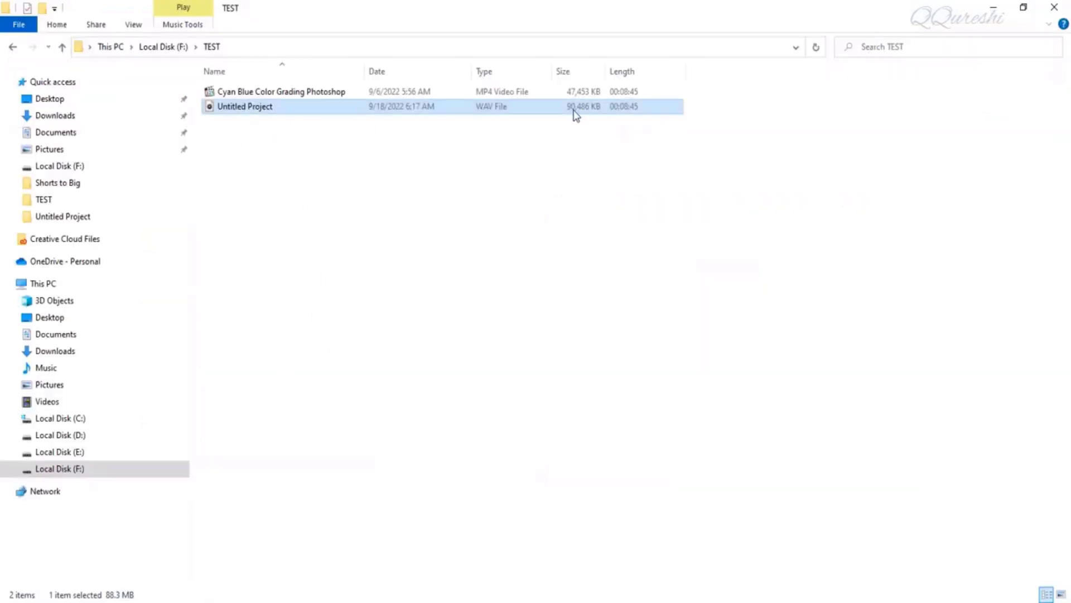
# Compare the MP4 and WAV file sizes shown in File Explorer's status bar
pyautogui.click(280, 94)
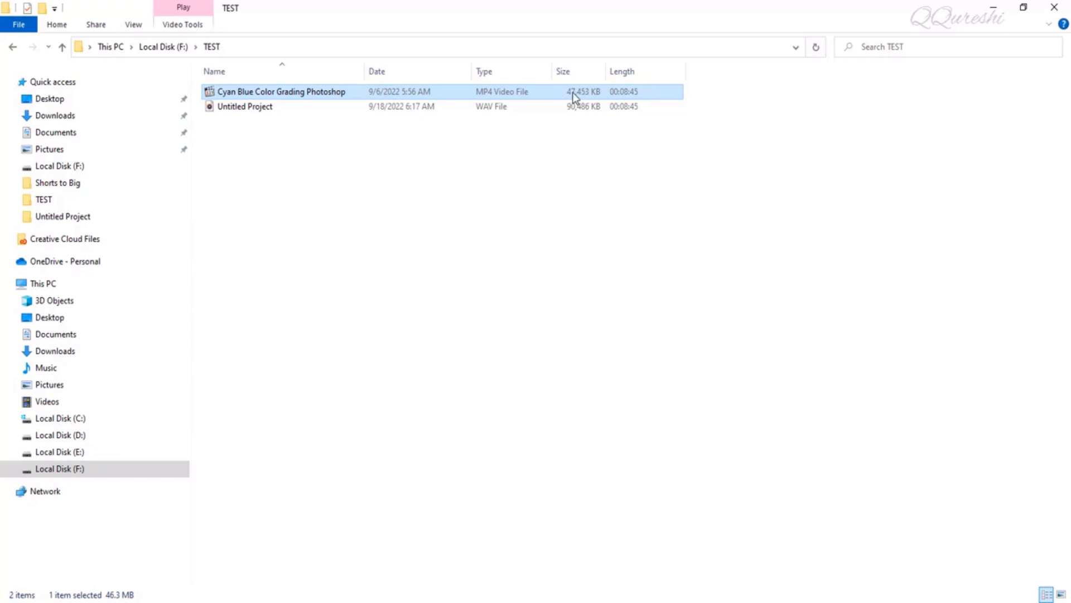
pyautogui.click(568, 106)
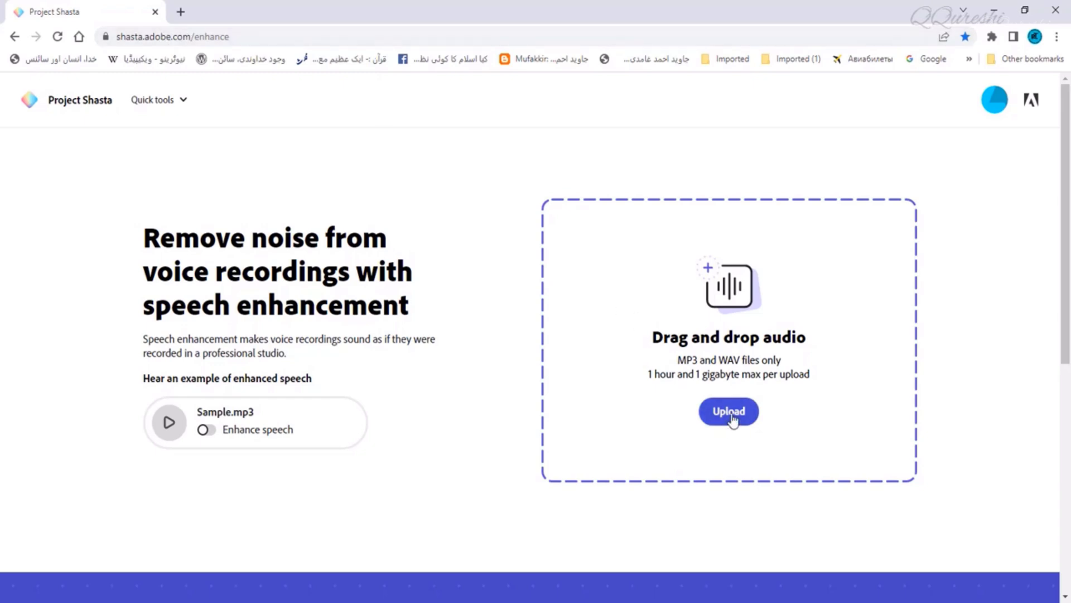
# Search Google for 'audio compressor software' and open CNET's Audio Compressor result in a new tab
pyautogui.click(180, 12)
pyautogui.click(515, 294)
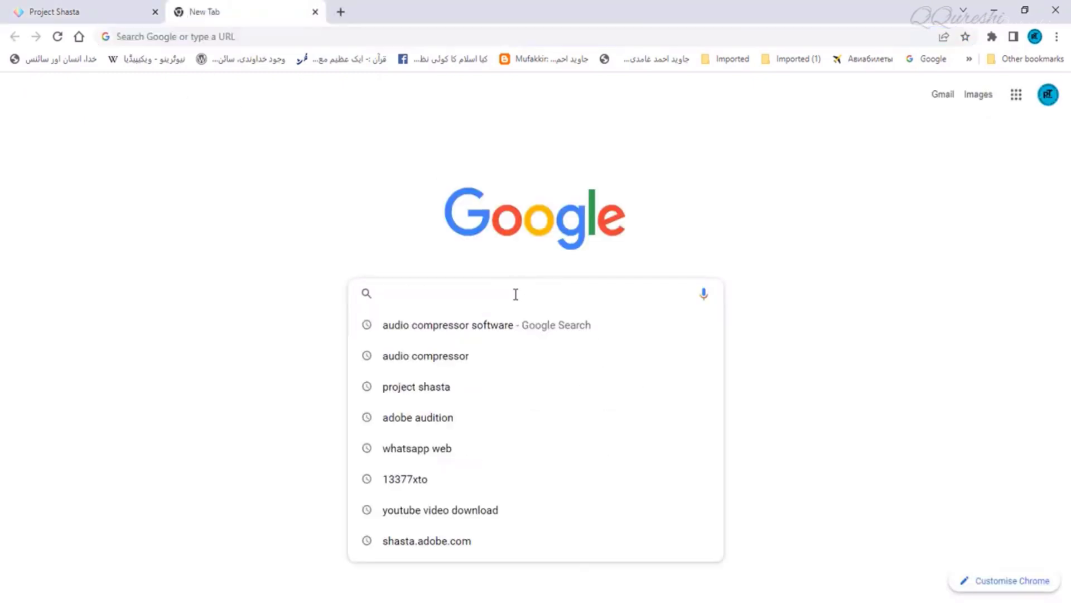
pyautogui.click(461, 329)
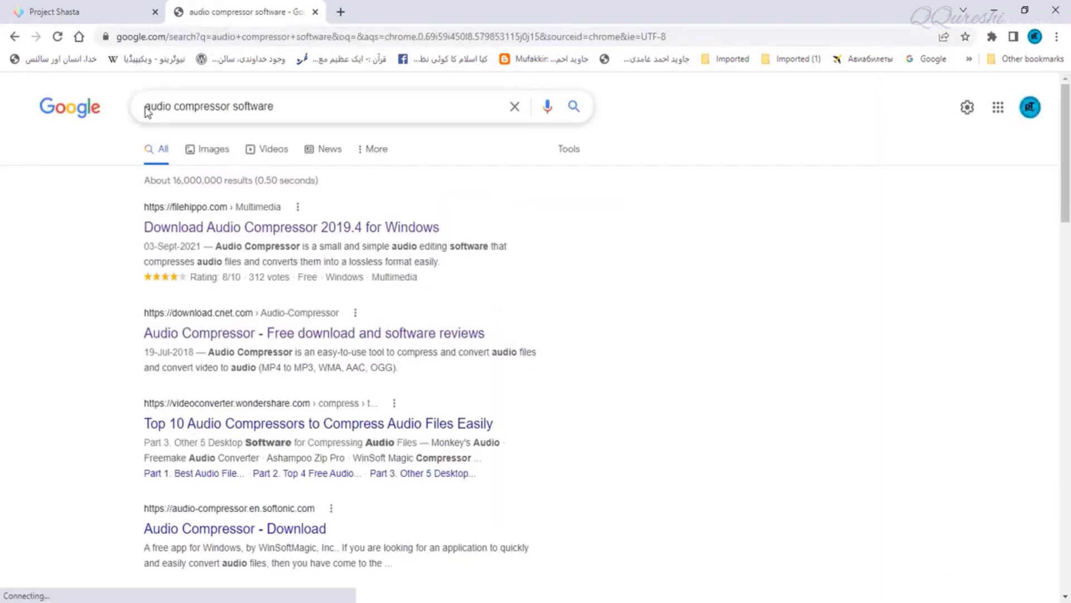
pyautogui.moveTo(274, 107); pyautogui.dragTo(142, 110)
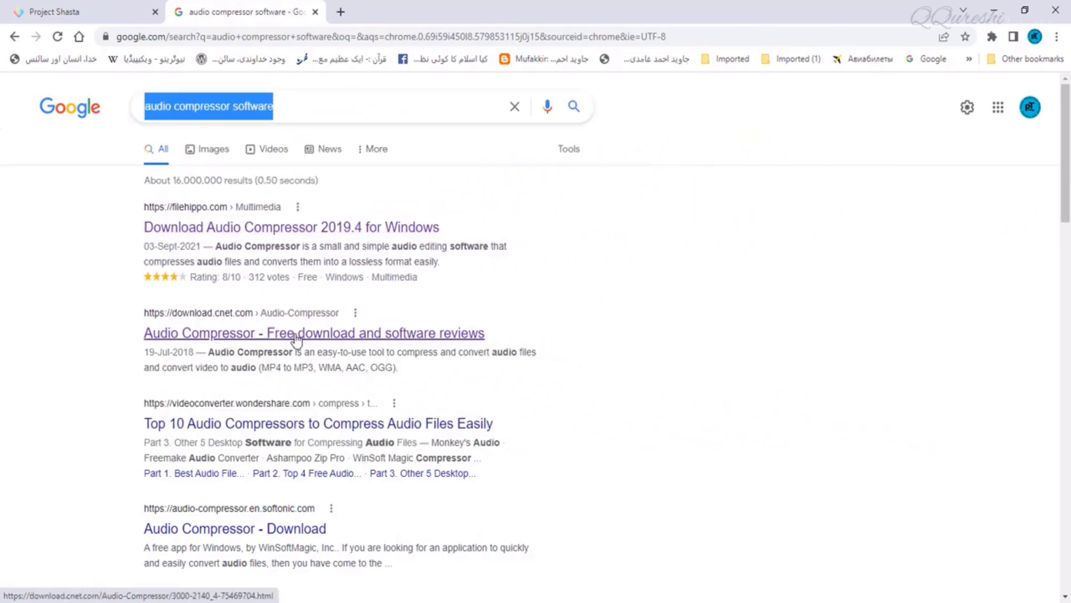
pyautogui.rightClick(295, 339)
pyautogui.click(314, 345)
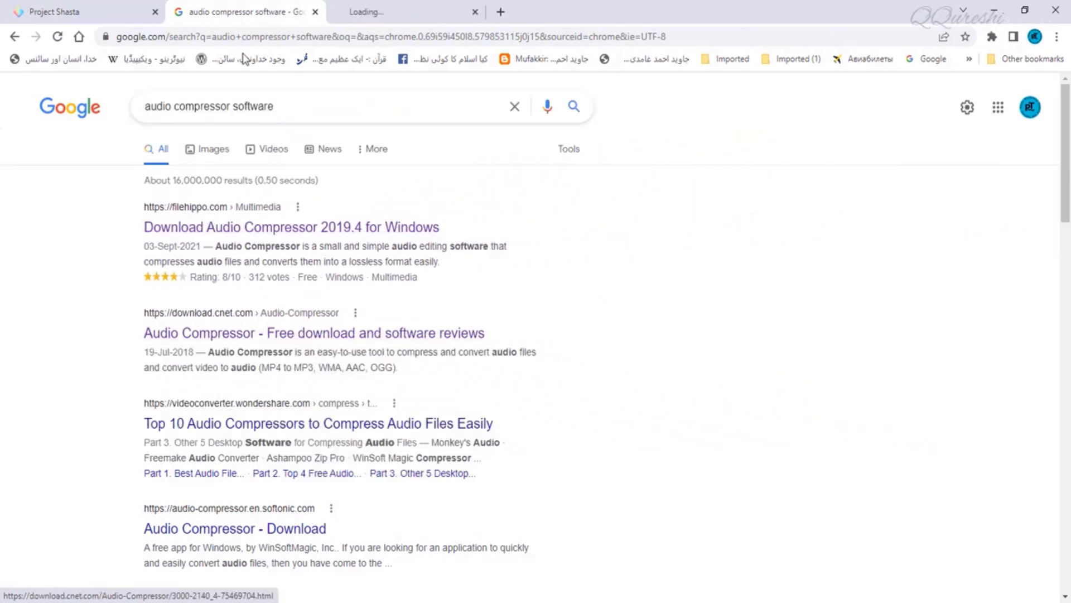
pyautogui.click(414, 16)
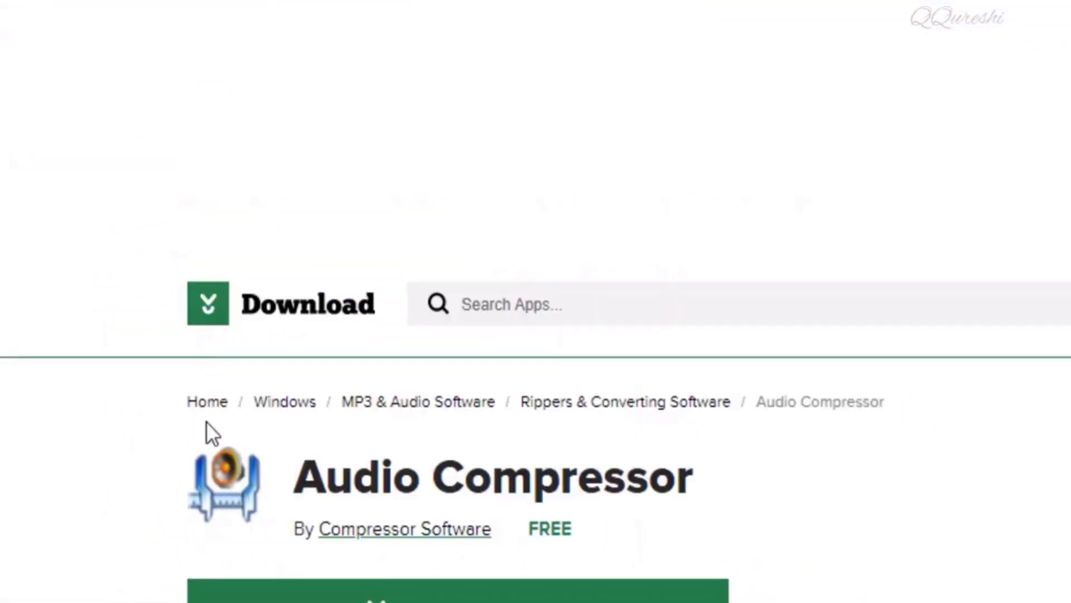
# Start the Audio Compressor download, browse to Local Disk (F:) in the save prompt, then cancel it
pyautogui.scroll(-3, 240, 499)
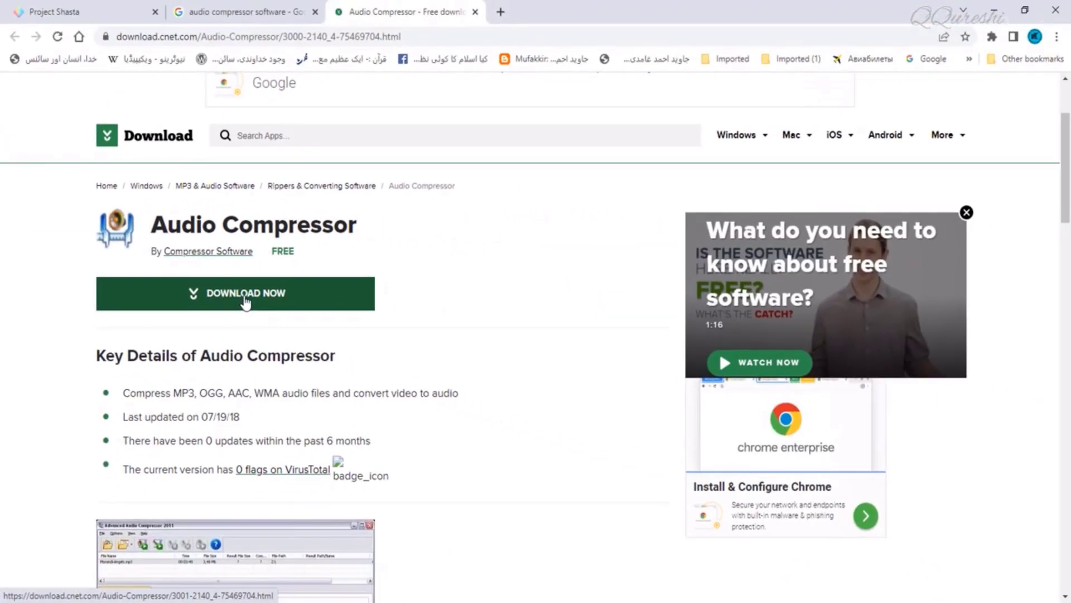
pyautogui.click(245, 302)
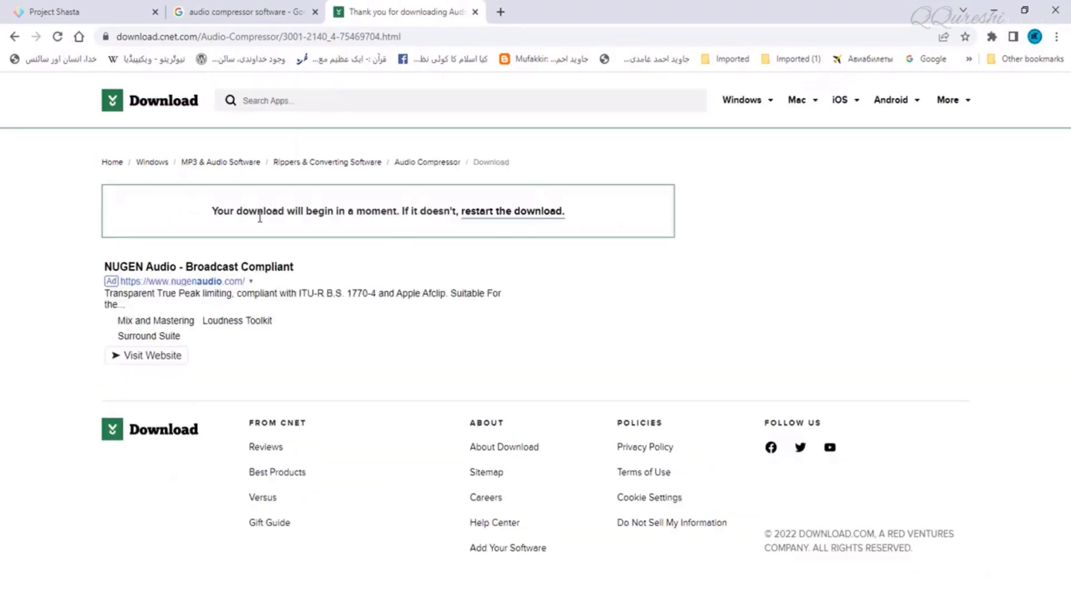
pyautogui.click(529, 222)
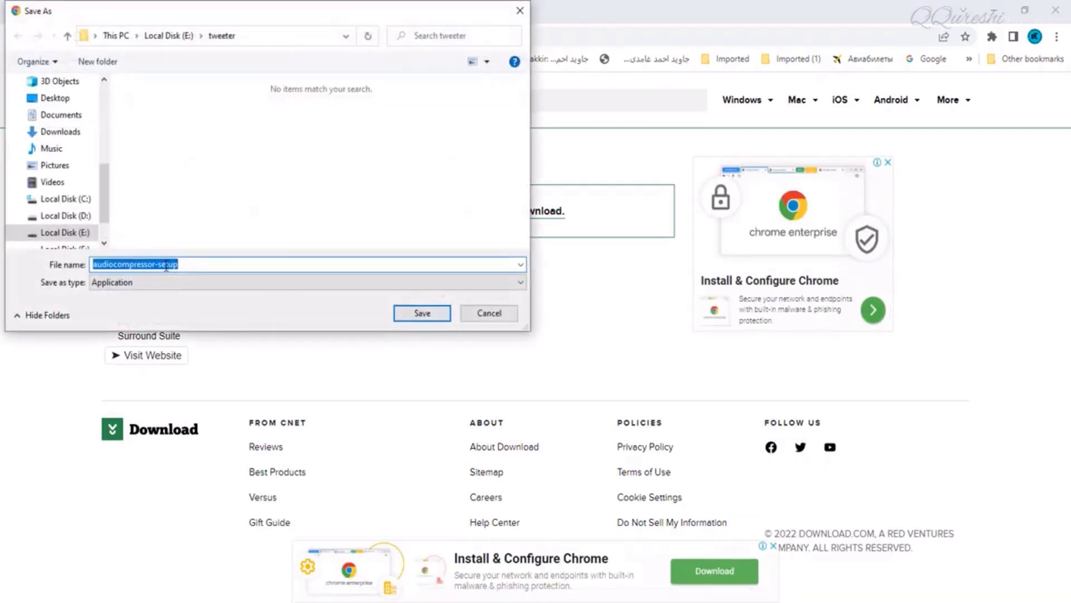
pyautogui.scroll(-1, 34, 226)
pyautogui.click(79, 201)
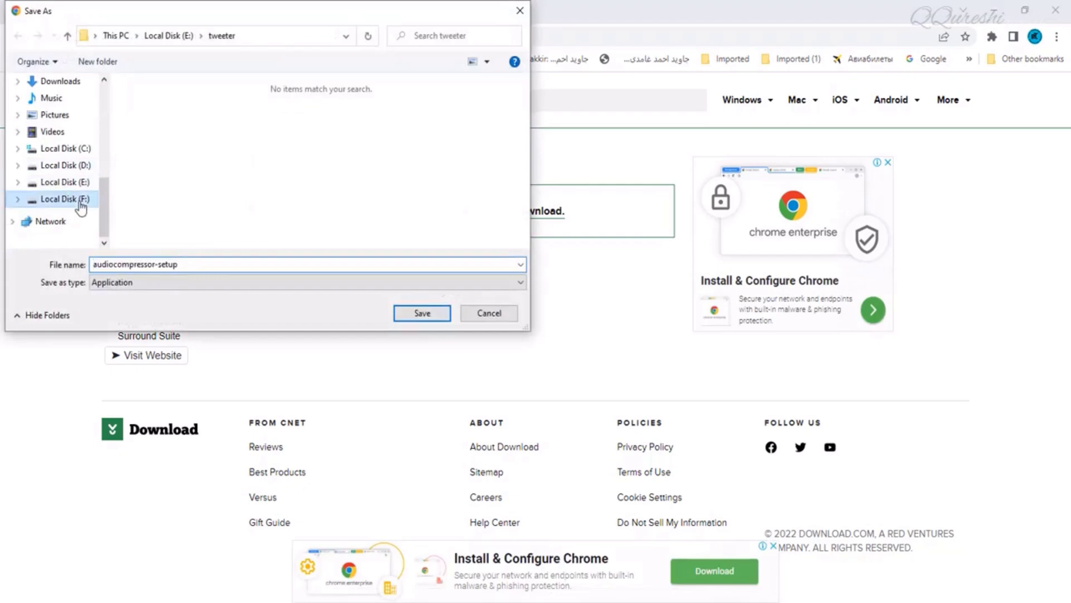
pyautogui.click(474, 311)
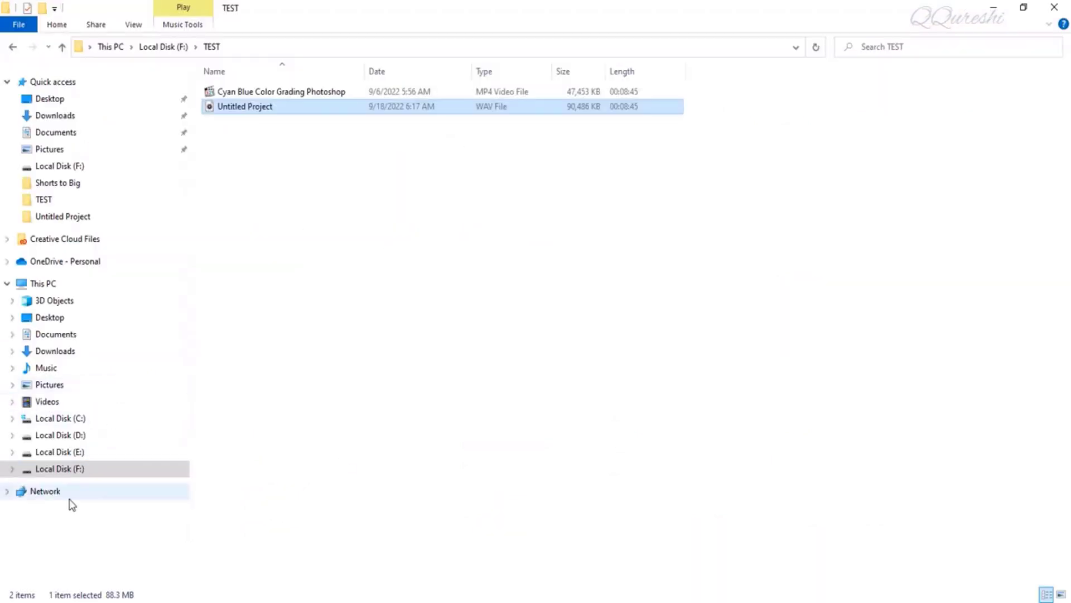
# Run audiocompressor-setup from F:\Download and install Audio Compressor 2019, accepting the license
pyautogui.click(74, 470)
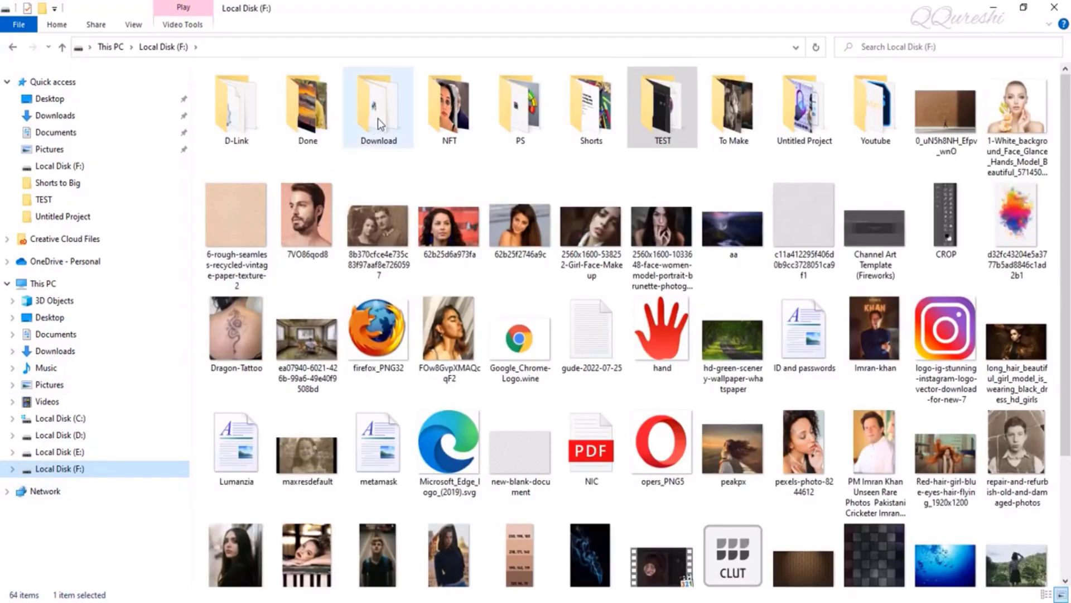
pyautogui.doubleClick(377, 118)
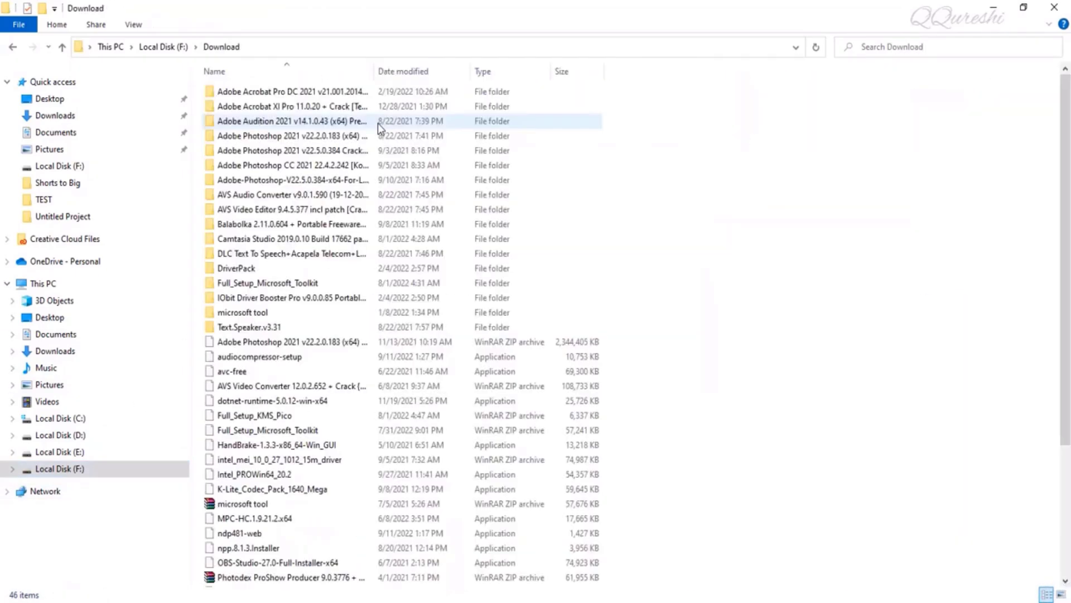
pyautogui.click(235, 359)
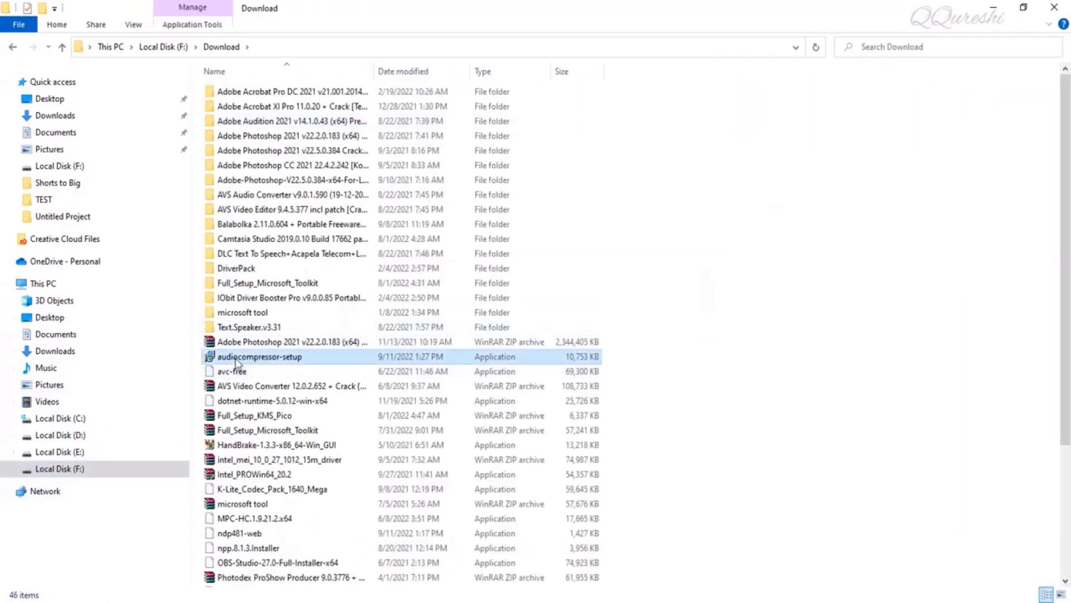
pyautogui.doubleClick(290, 363)
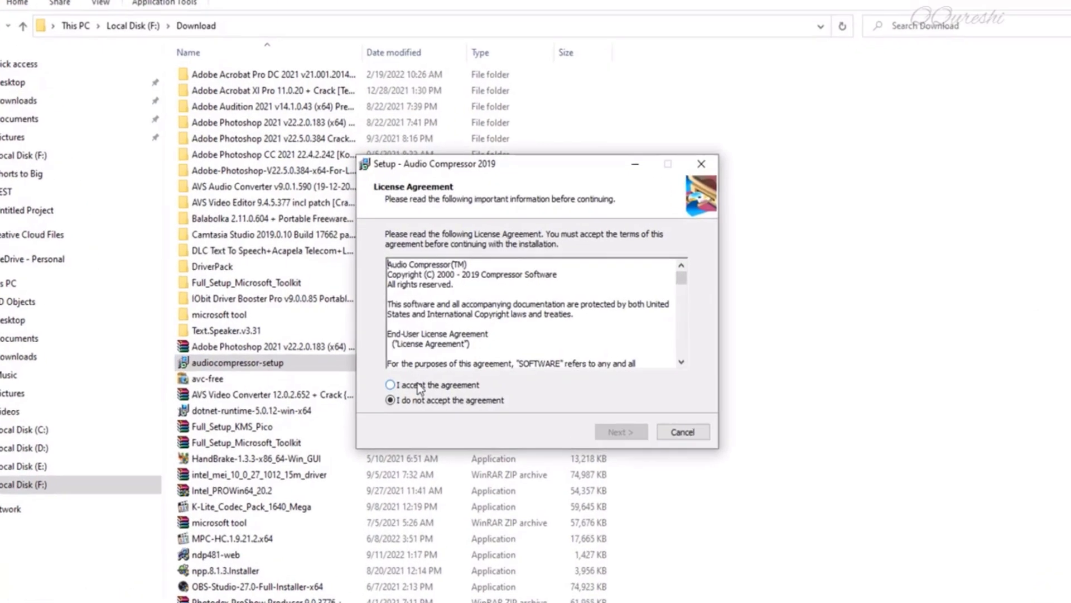
pyautogui.click(418, 385)
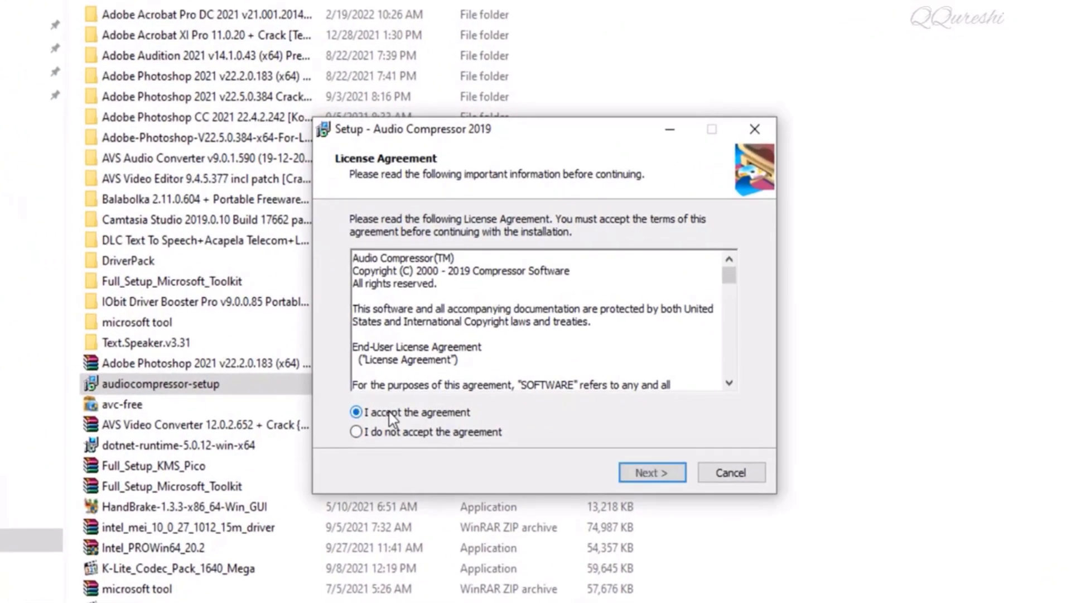
pyautogui.click(641, 475)
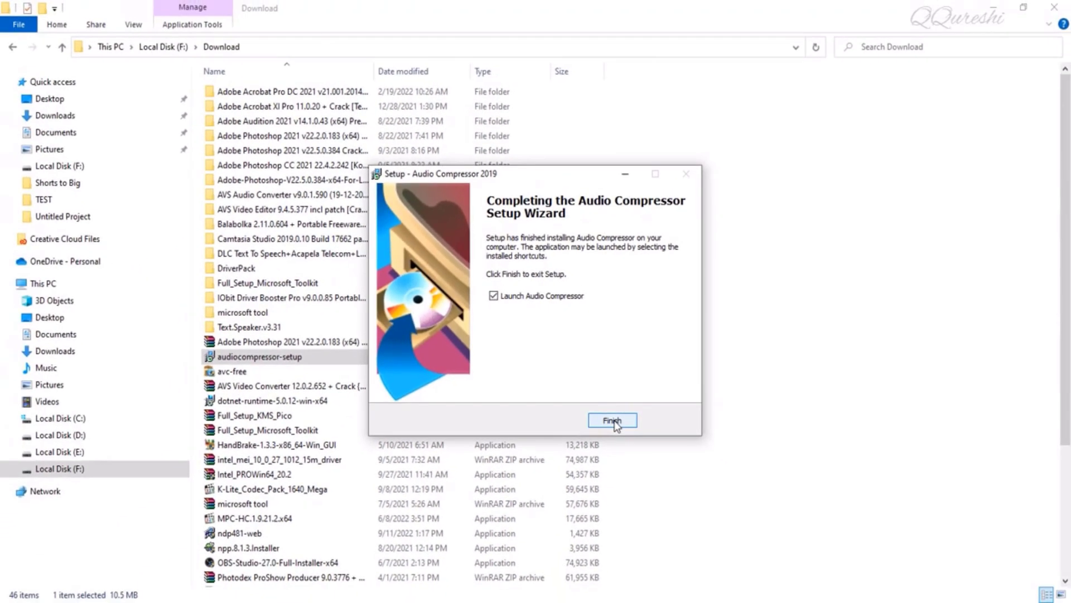
# Launch Audio Compressor 2019 after setup, decline Getting Started, and move its window higher
pyautogui.click(614, 421)
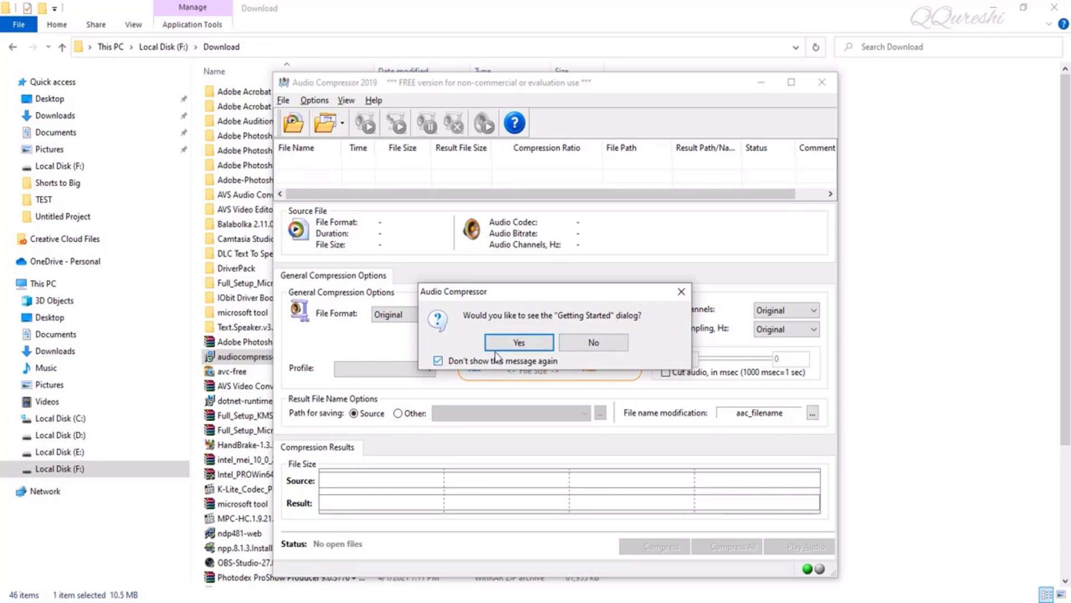
pyautogui.click(594, 343)
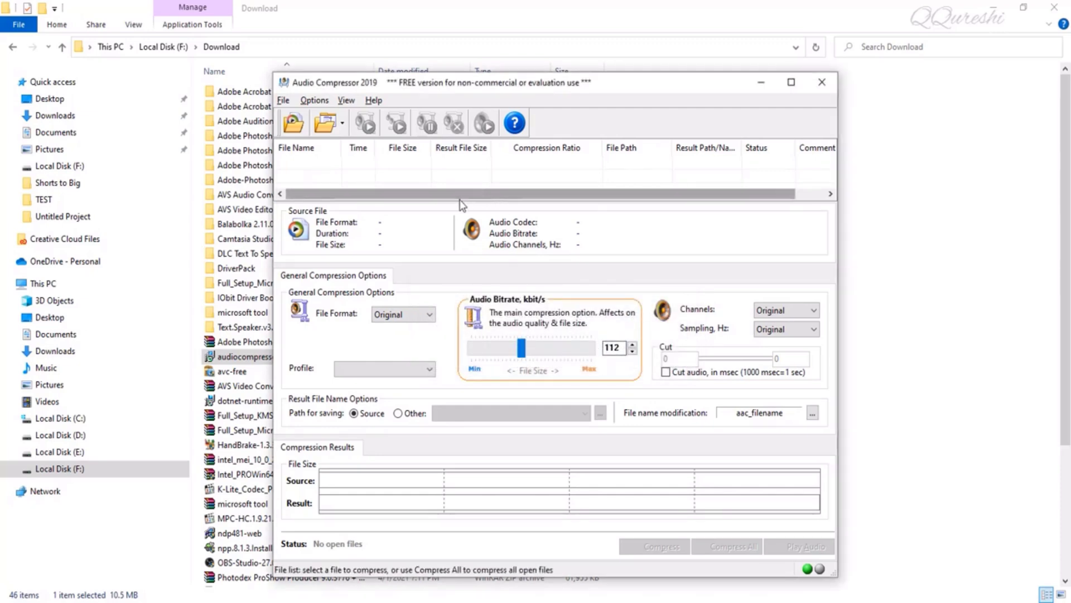
pyautogui.moveTo(571, 81); pyautogui.dragTo(563, 36)
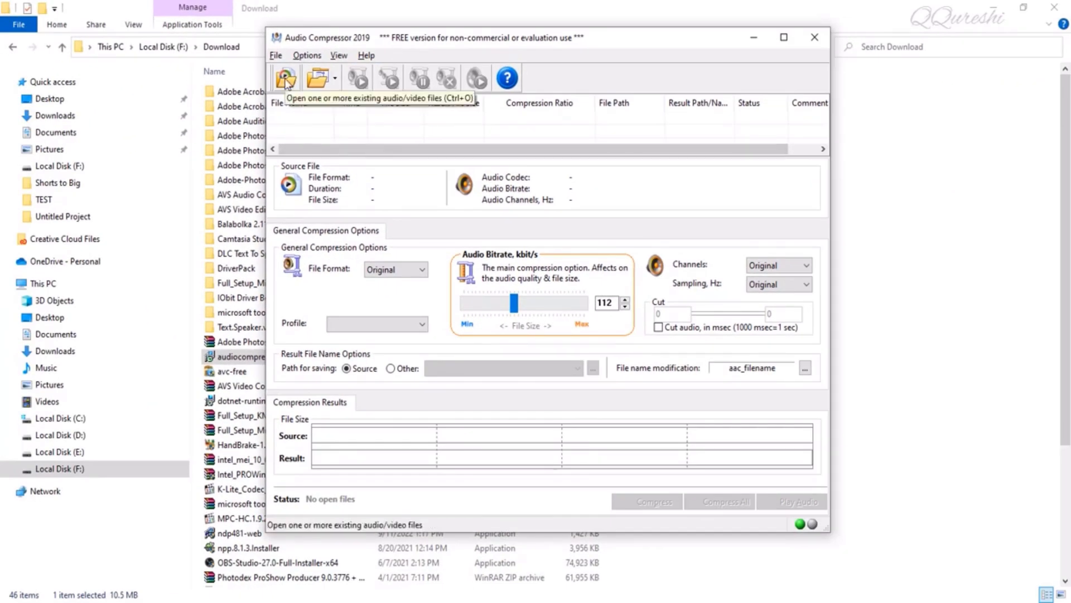
# Load the Untitled Project WAV from TEST and change its bitrate from 112 to 128 kbit/s
pyautogui.click(286, 81)
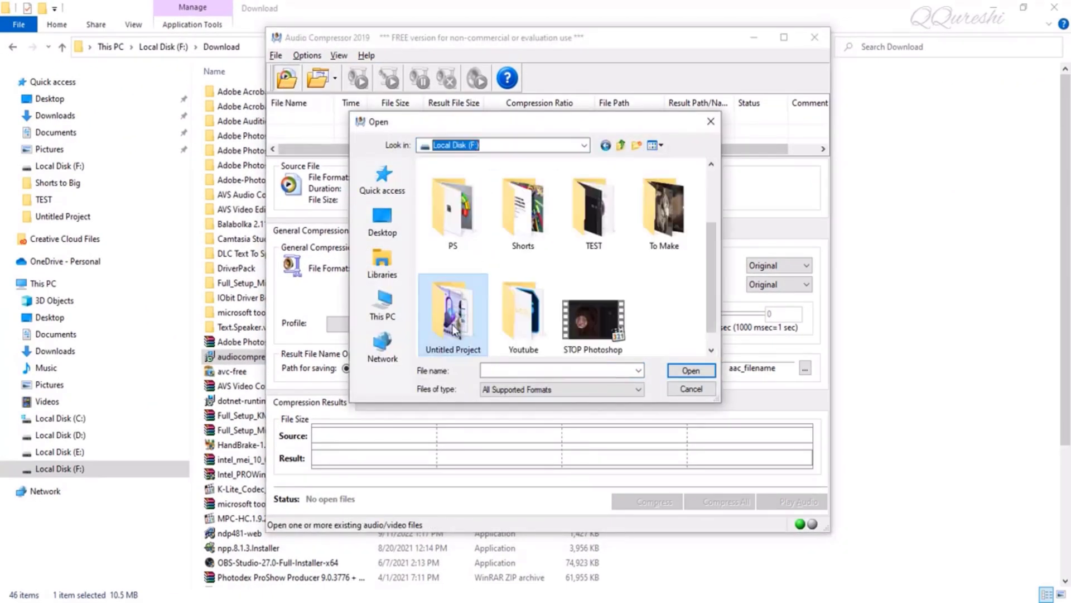
pyautogui.doubleClick(586, 201)
pyautogui.click(457, 194)
pyautogui.click(686, 371)
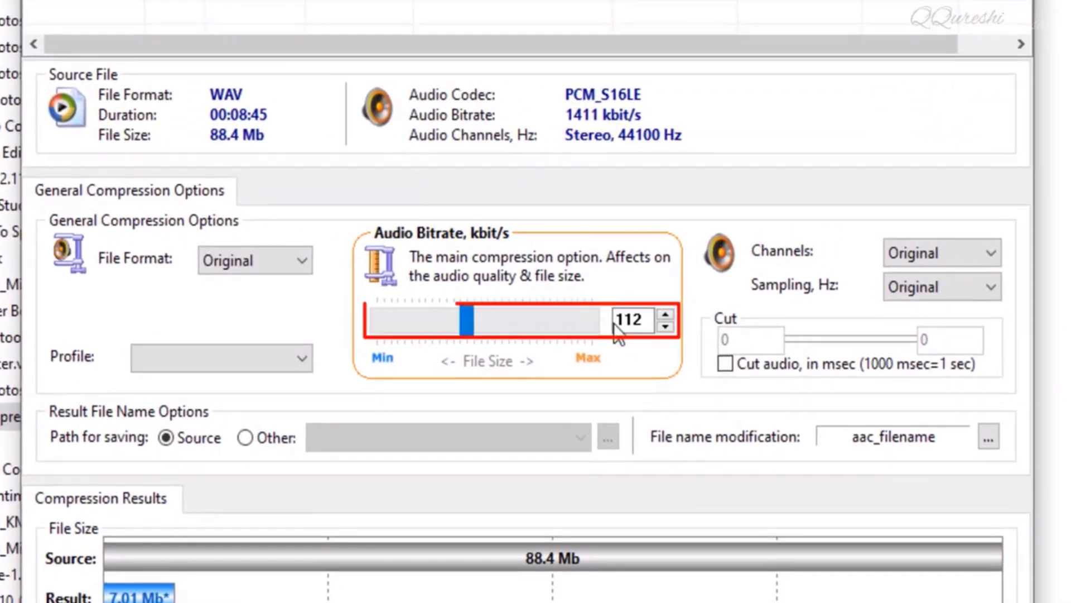
pyautogui.doubleClick(617, 322)
pyautogui.write('128')
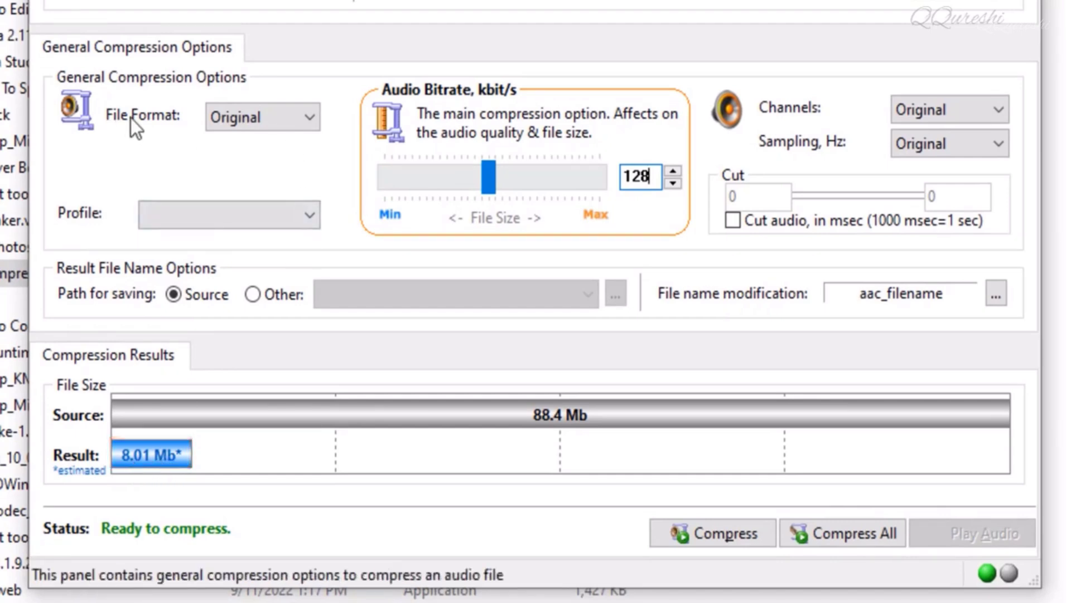
# Set MP3 as the output file format, reconfirming the choice in the dropdown
pyautogui.click(311, 116)
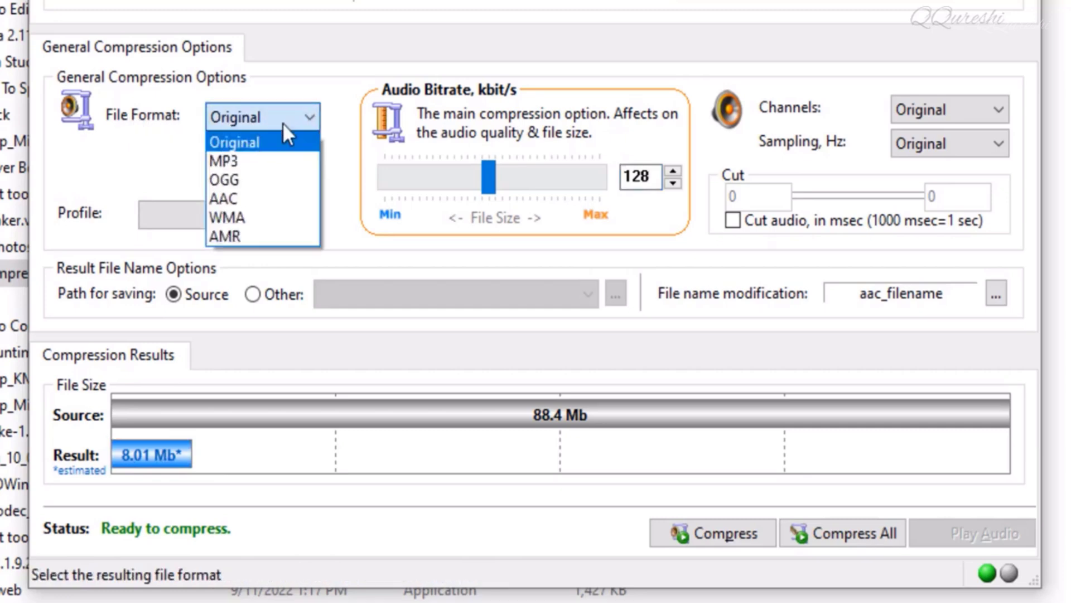
pyautogui.click(249, 160)
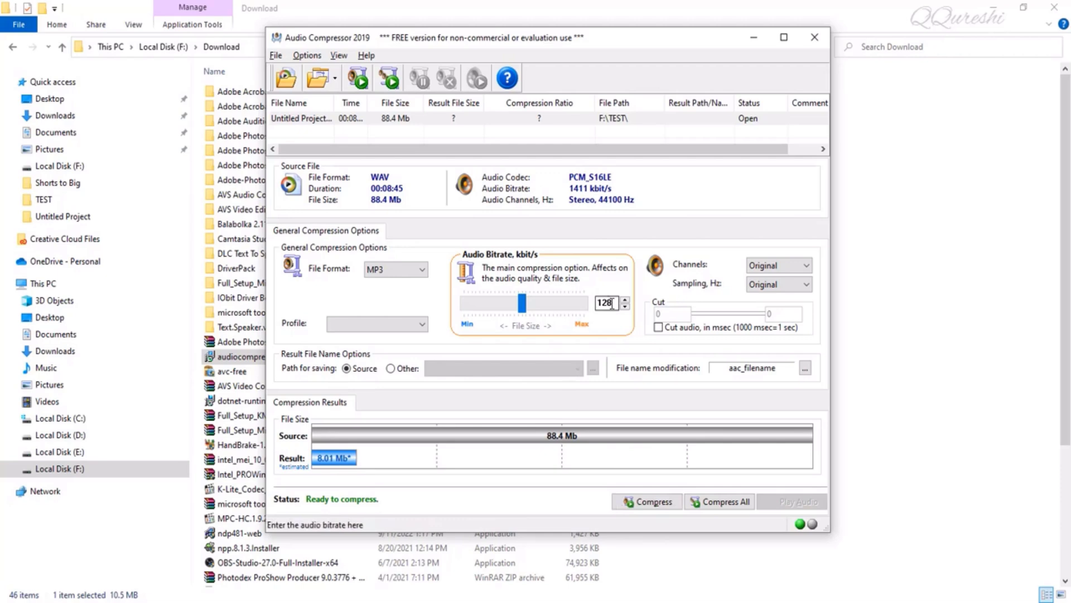
pyautogui.click(424, 270)
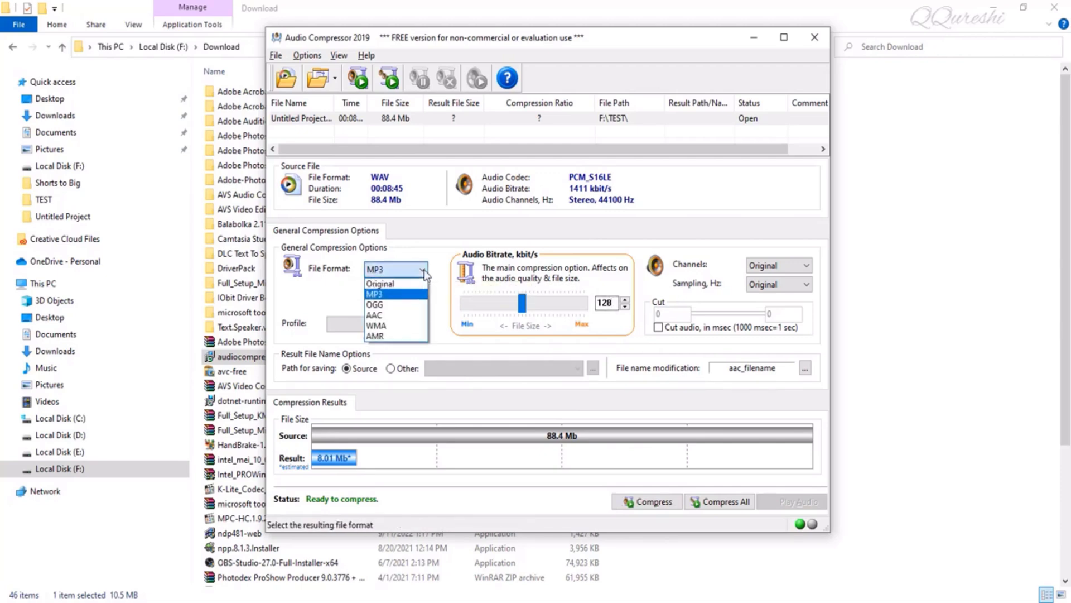
pyautogui.click(405, 295)
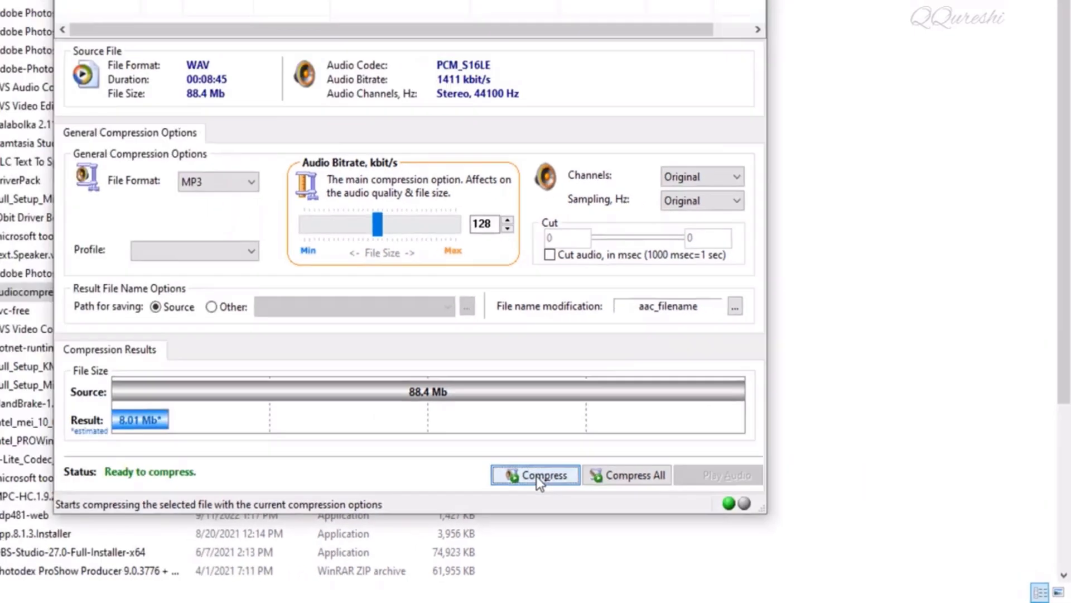
# Compress Untitled Project into an 8.02 Mb file in F:\TEST
pyautogui.click(350, 433)
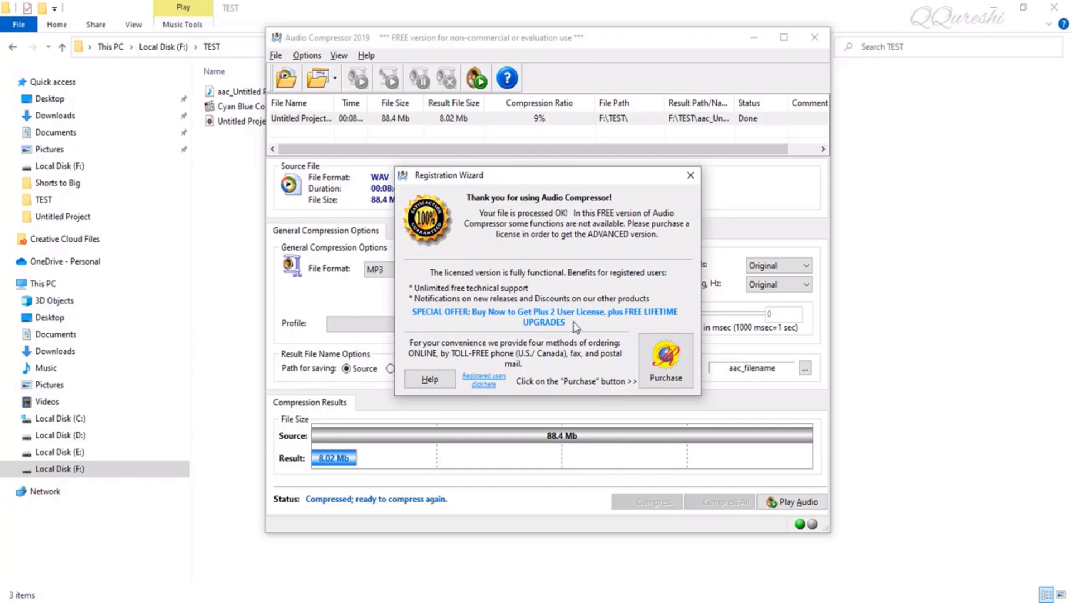
# Dismiss the registration notice and minimize Audio Compressor to find aac_Untitled Project in TEST
pyautogui.click(690, 177)
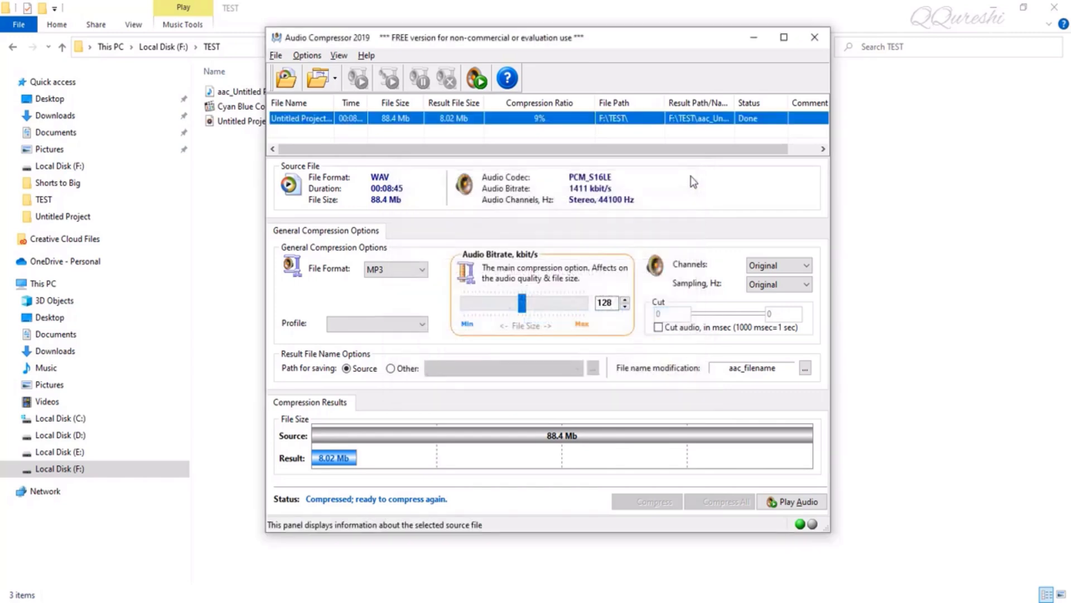
pyautogui.click(754, 40)
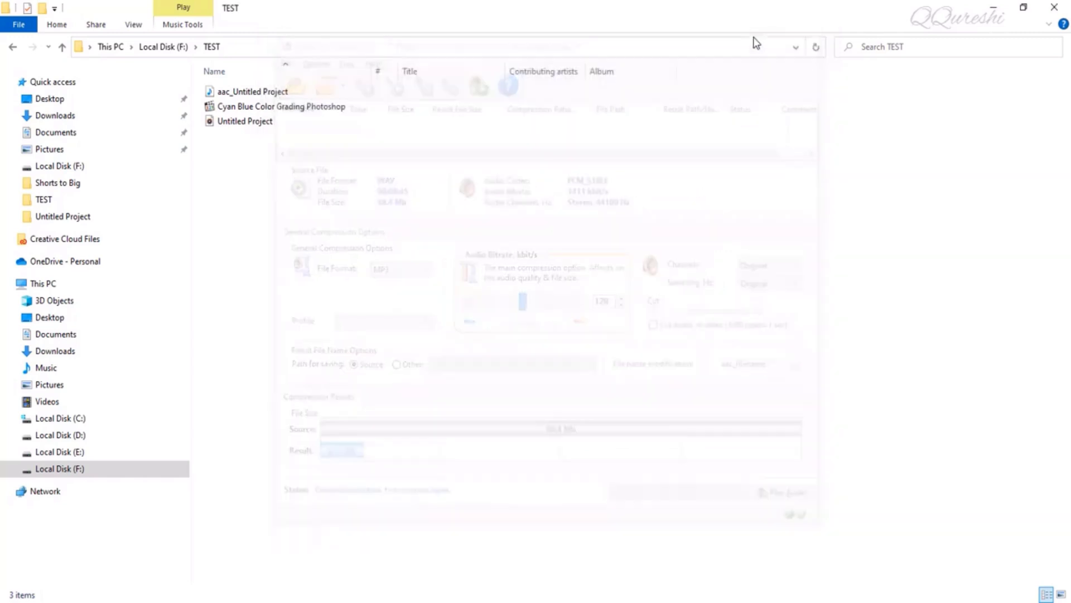
pyautogui.click(290, 95)
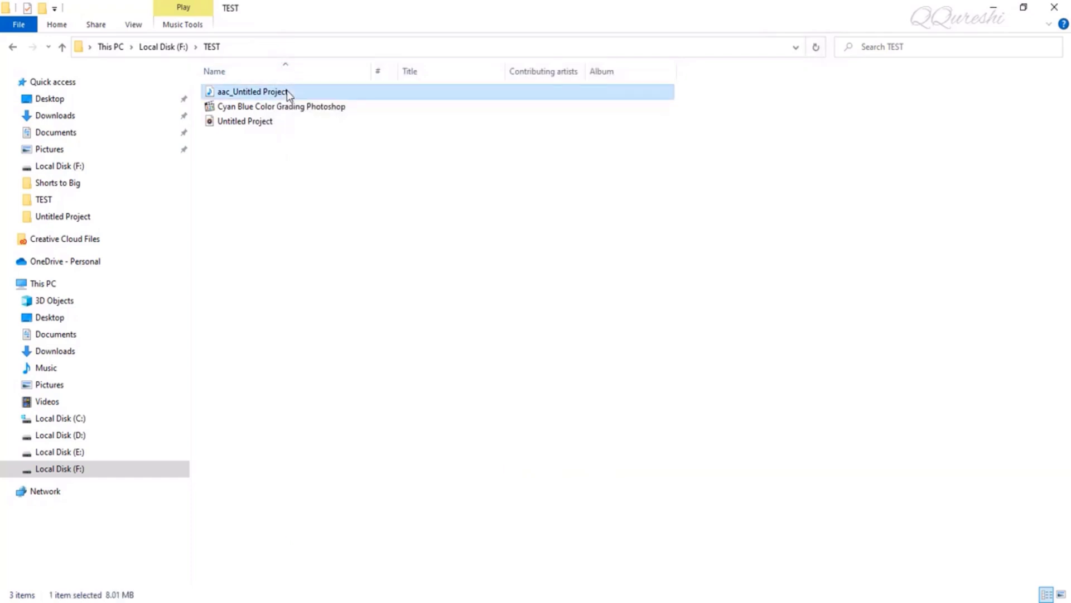
pyautogui.rightClick(289, 96)
pyautogui.press('m')
pyautogui.click(319, 92)
# Check the original Untitled Project WAV's properties, noting its 88.3 MB size
pyautogui.click(256, 123)
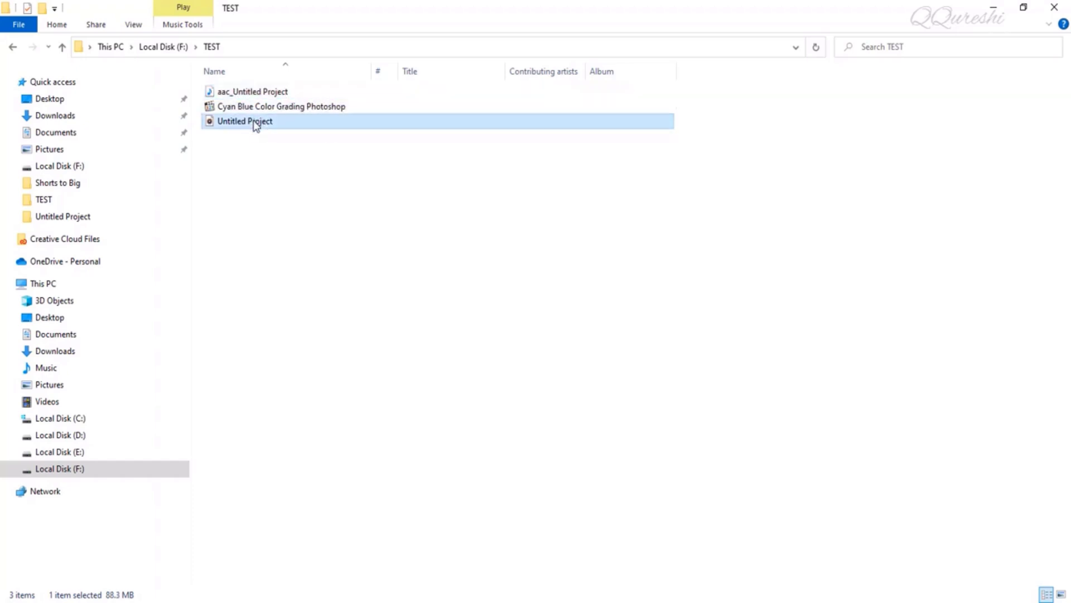
pyautogui.rightClick(255, 122)
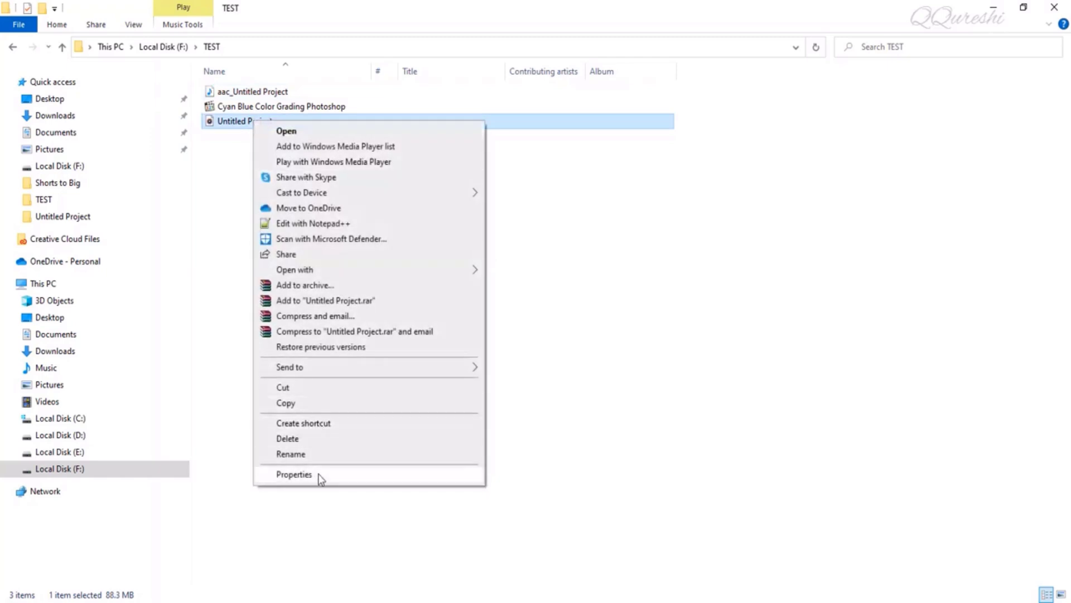
pyautogui.click(319, 473)
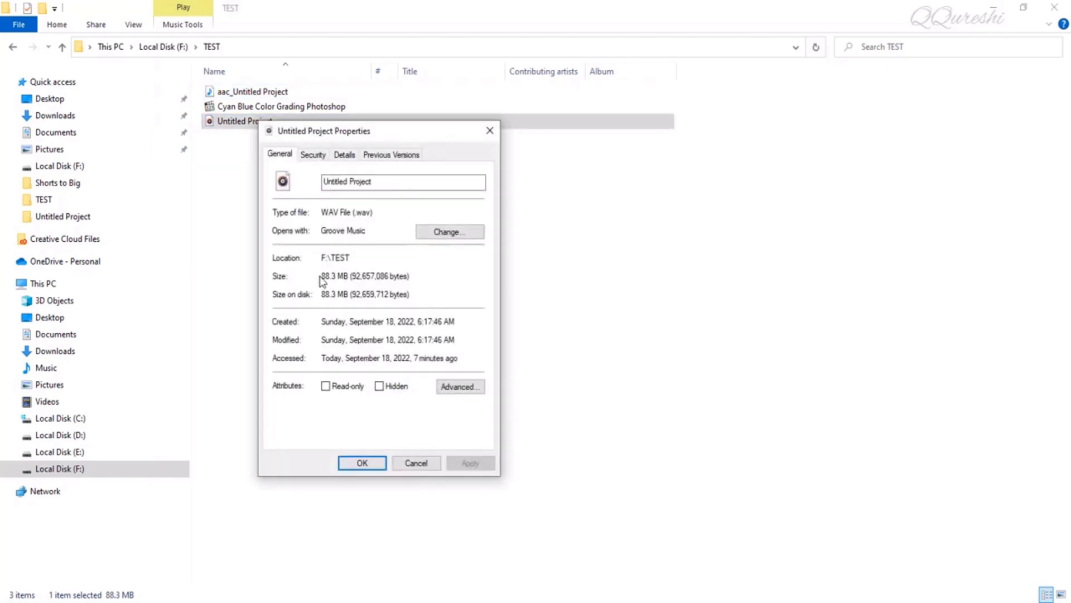
pyautogui.moveTo(322, 276); pyautogui.dragTo(412, 274)
pyautogui.click(375, 464)
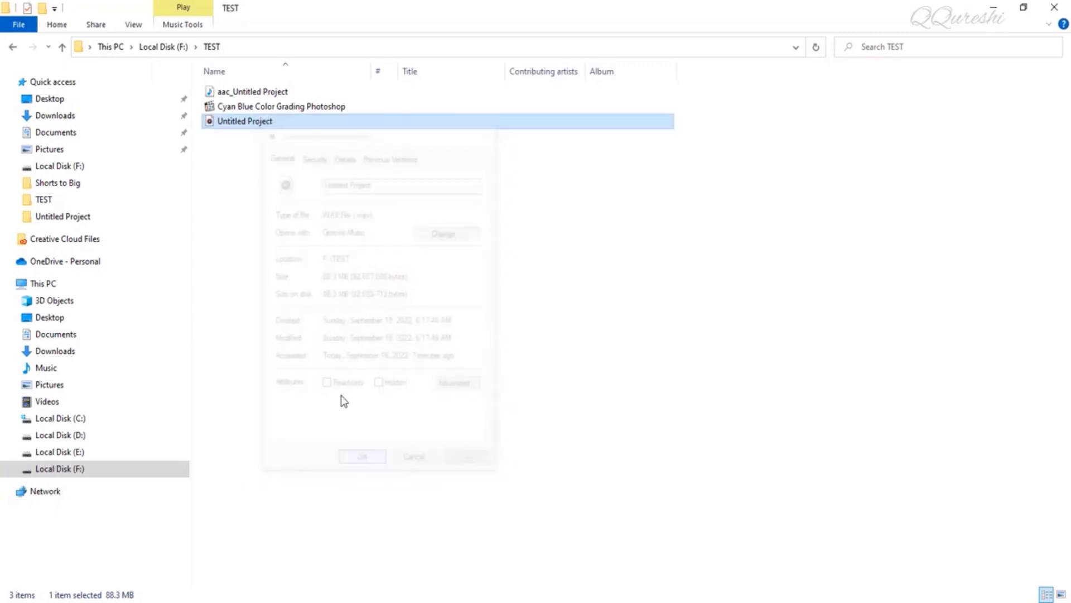
# Confirm aac_Untitled Project is 8.01 MB in its properties, then play it
pyautogui.click(250, 92)
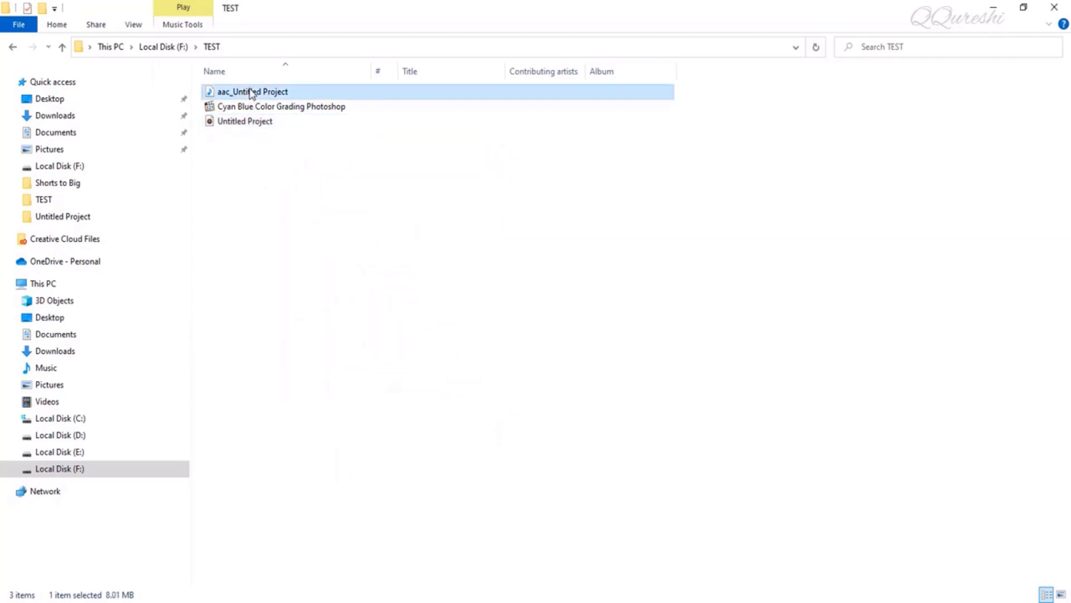
pyautogui.click(250, 93)
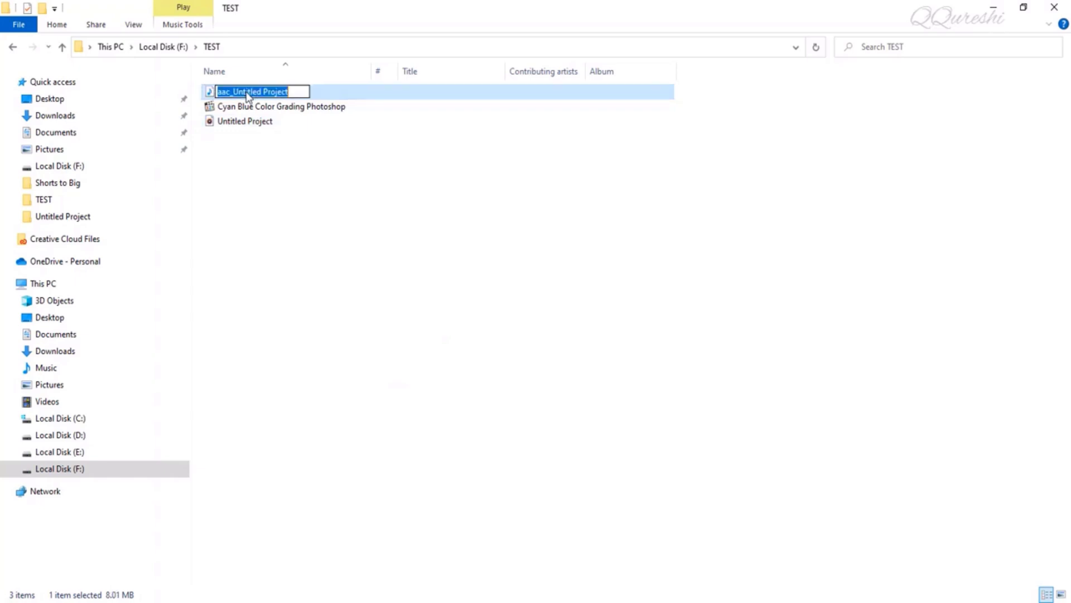
pyautogui.press('Escape')
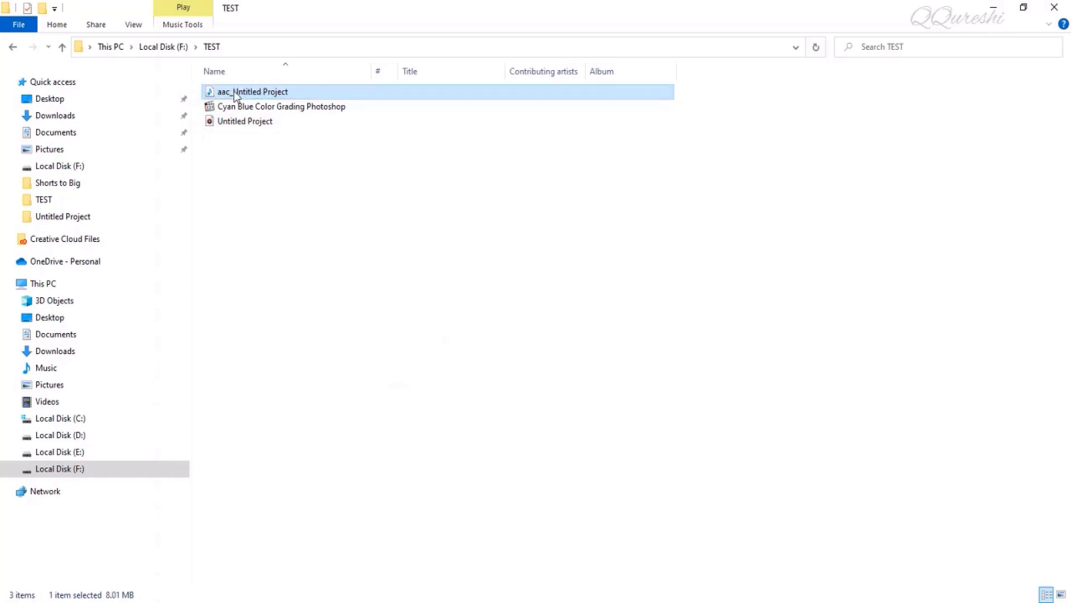
pyautogui.rightClick(233, 92)
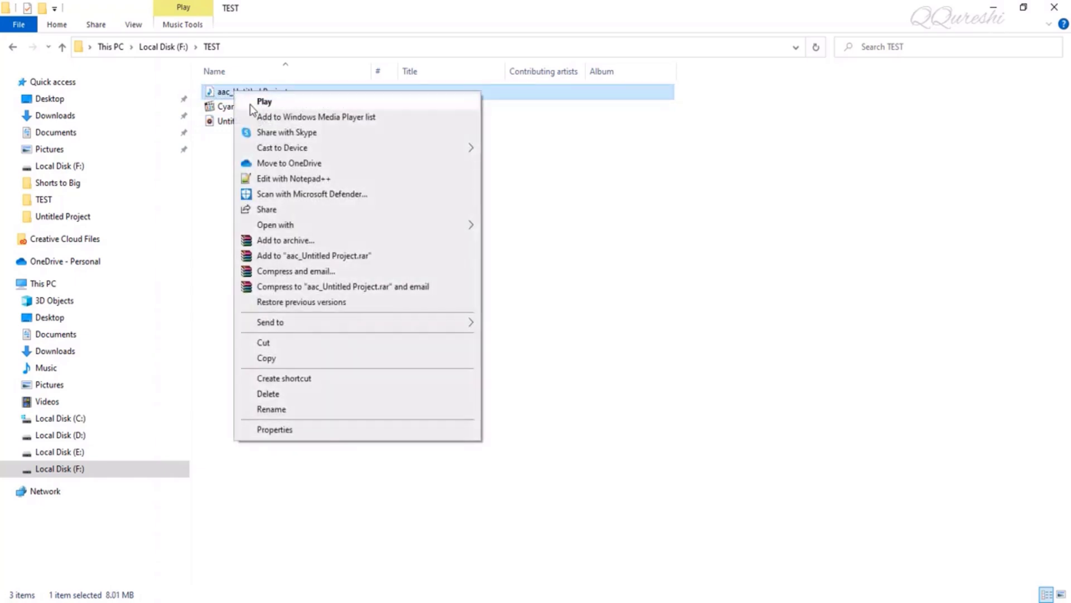
pyautogui.click(308, 431)
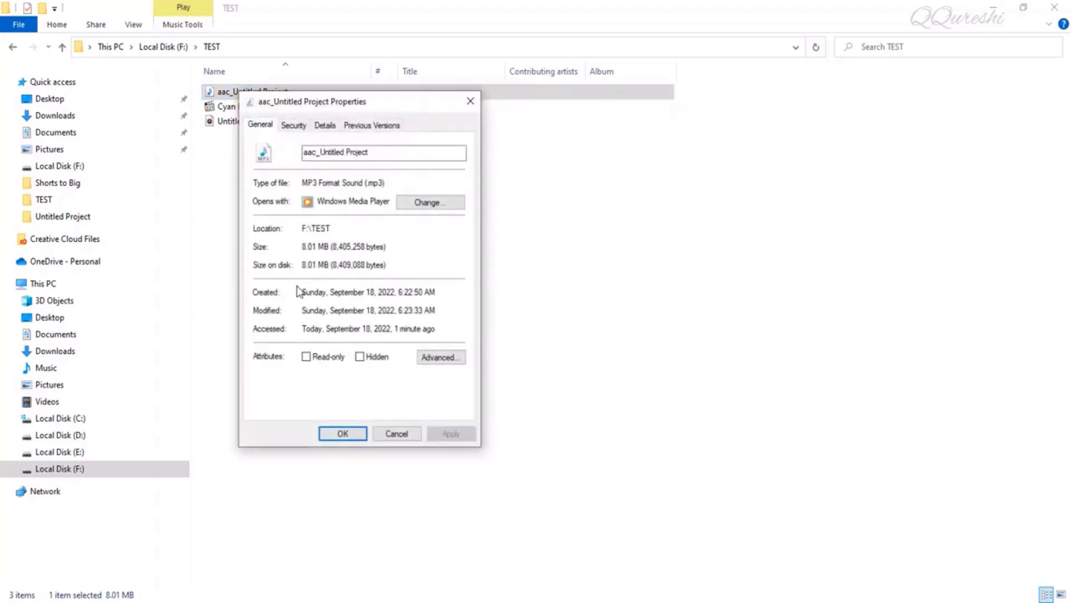
pyautogui.moveTo(301, 247); pyautogui.dragTo(391, 244)
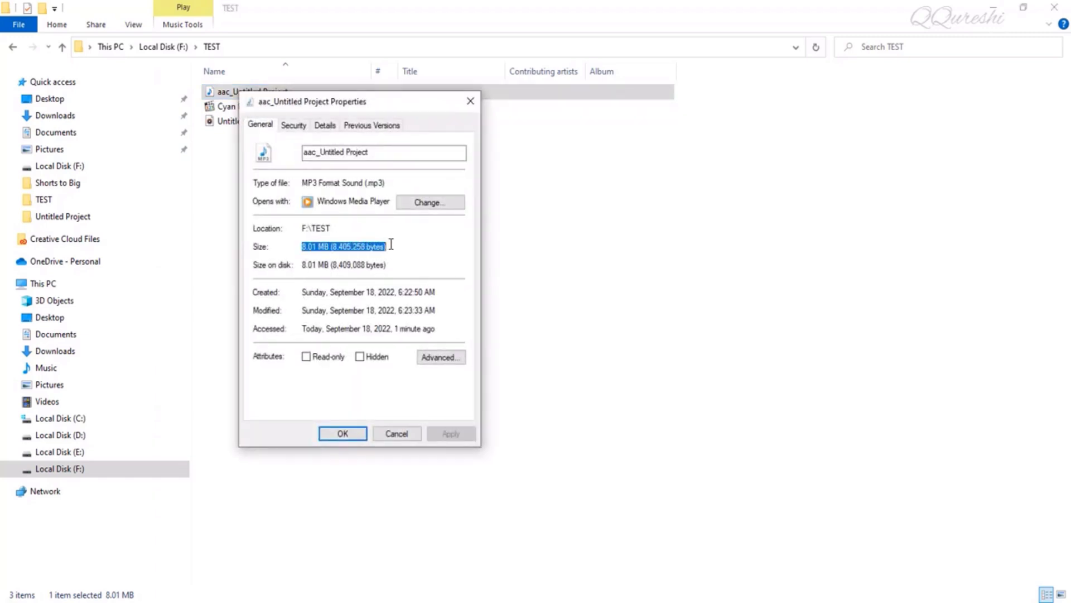
pyautogui.click(358, 434)
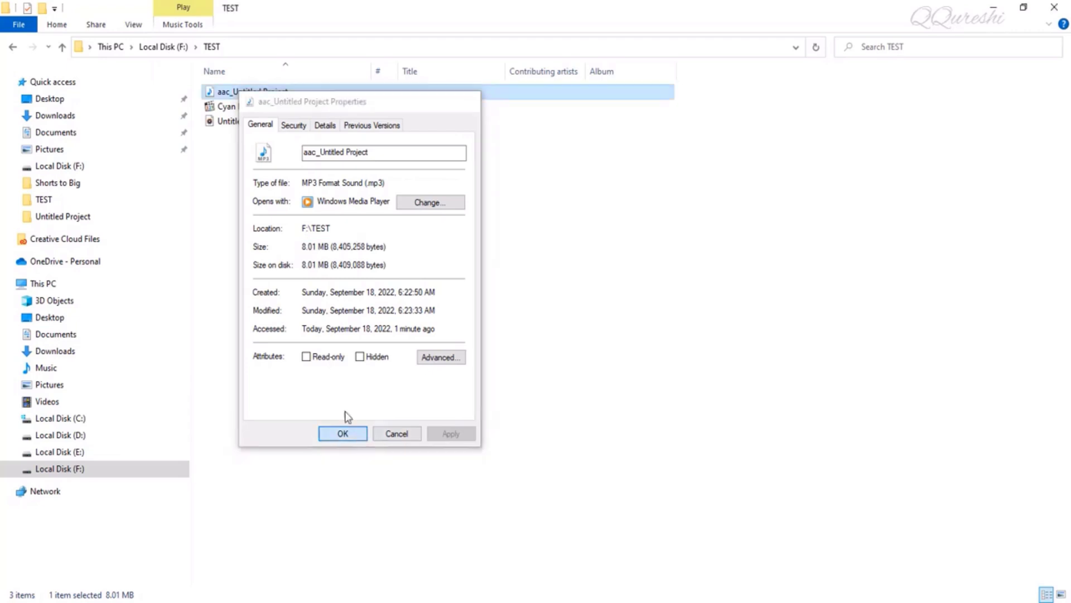
pyautogui.doubleClick(210, 93)
# Upload the compressed aac_Untitled Project from TEST to Project Shasta for speech enhancement
pyautogui.click(539, 74)
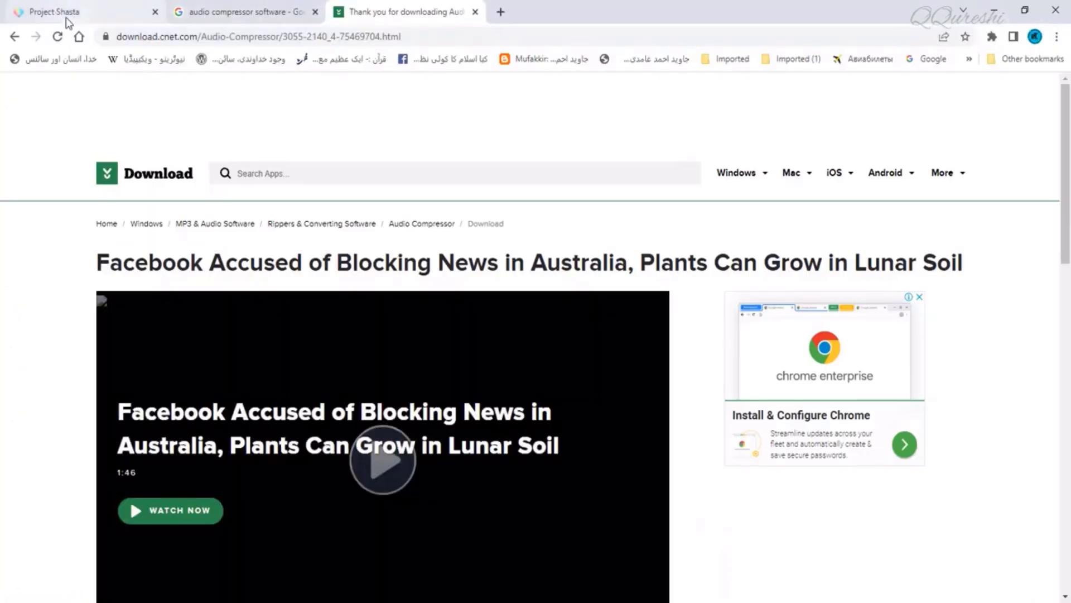
pyautogui.click(56, 13)
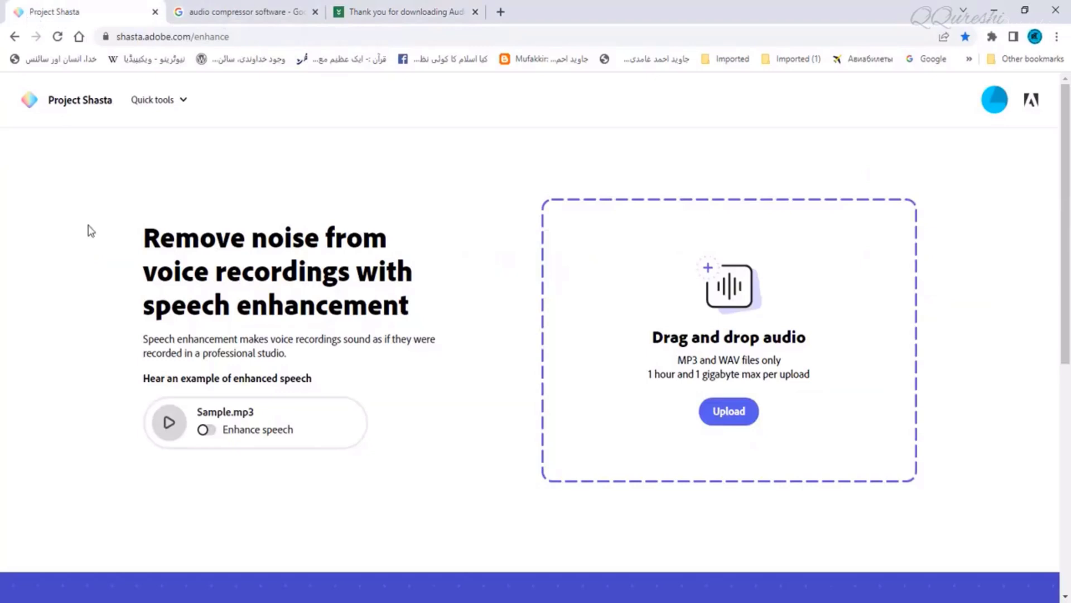
pyautogui.click(736, 416)
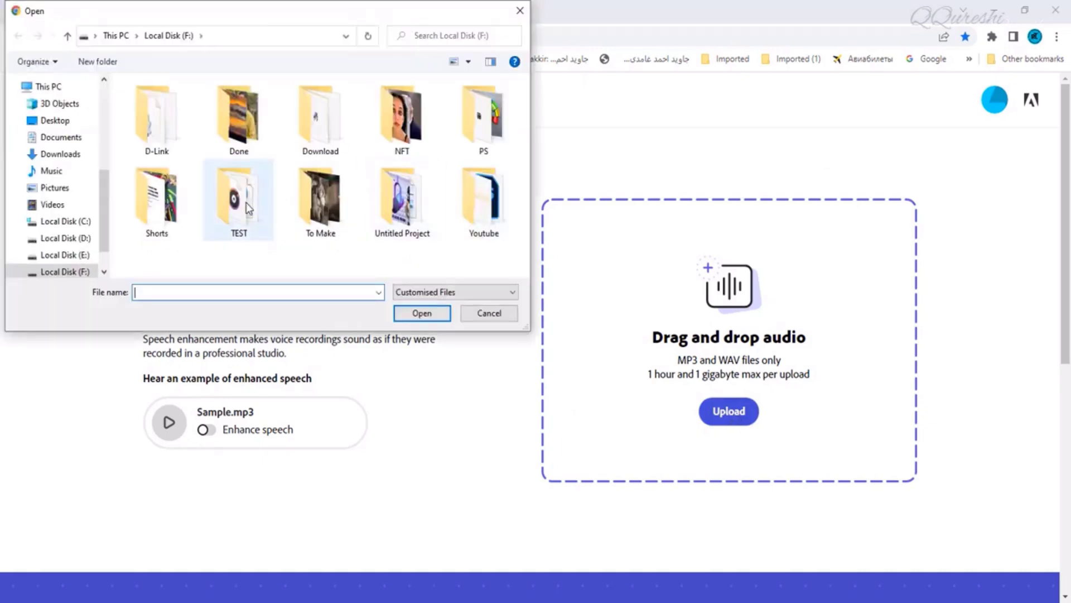
pyautogui.doubleClick(249, 209)
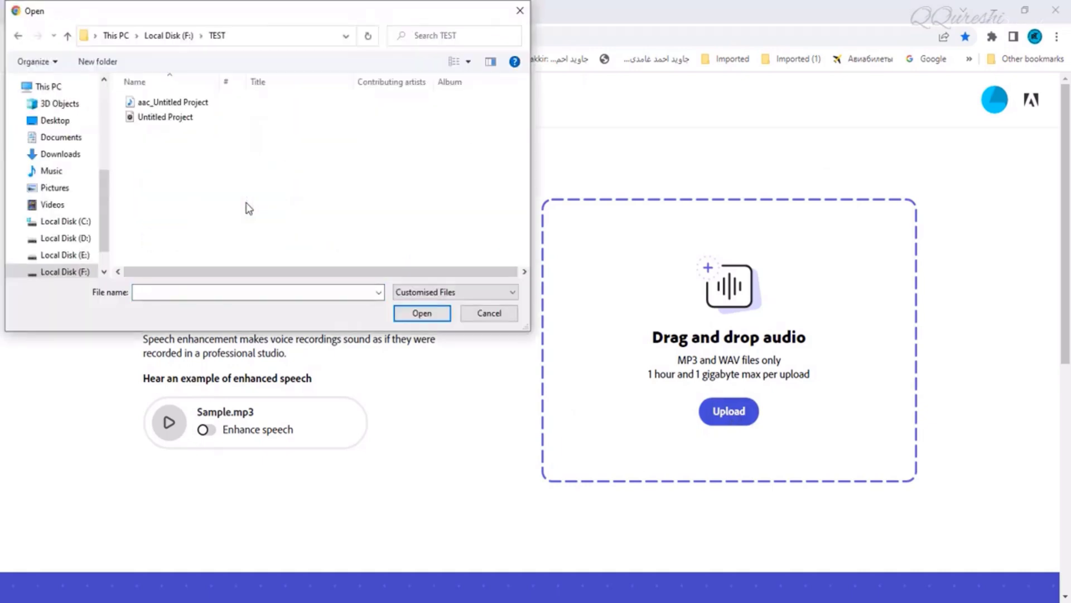
pyautogui.click(164, 119)
pyautogui.click(169, 105)
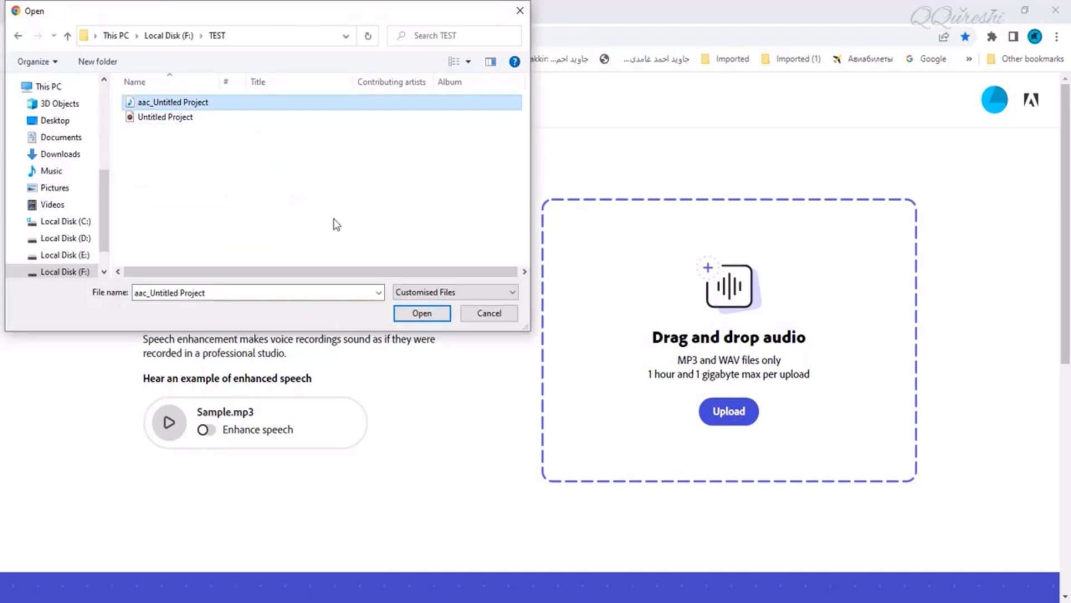
pyautogui.click(422, 313)
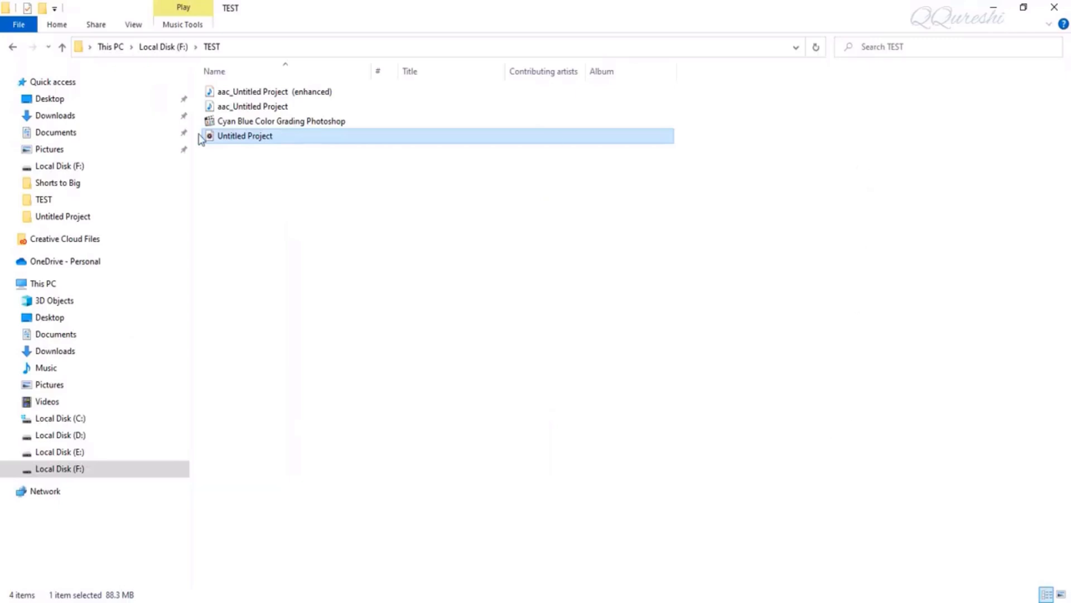
# Check that aac_Untitled Project (enhanced) is an 8.01 MB, 08:45 MP3, then return to Camtasia
pyautogui.click(249, 93)
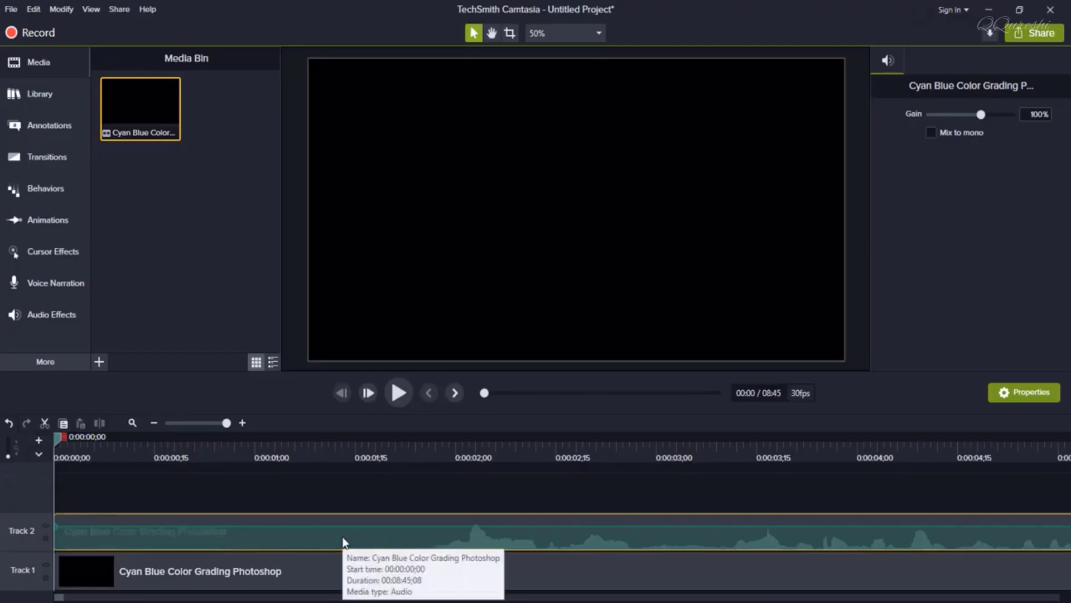
pyautogui.click(409, 599)
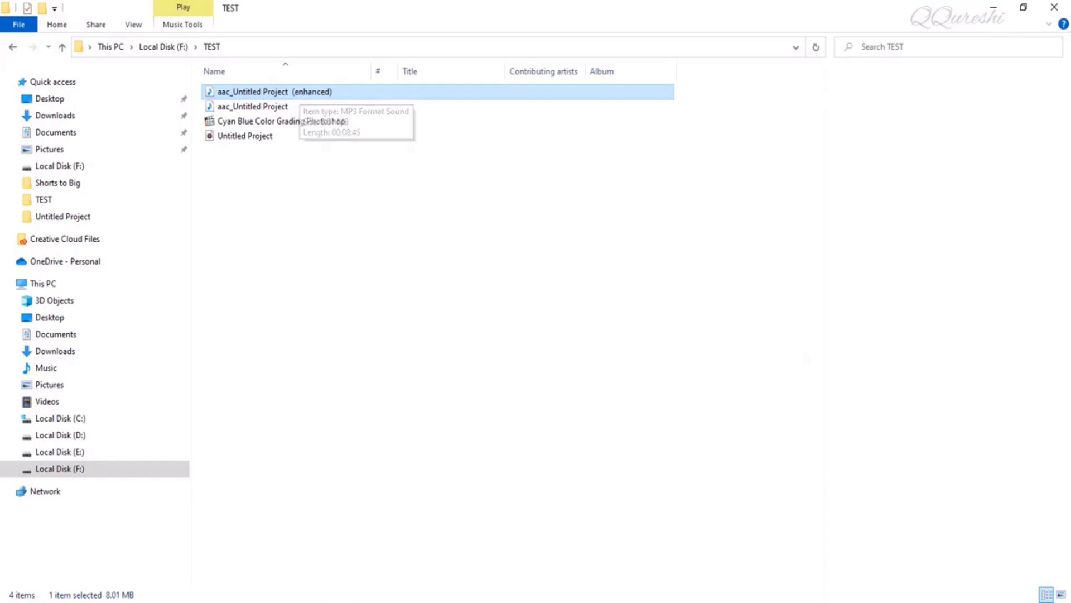
pyautogui.click(338, 598)
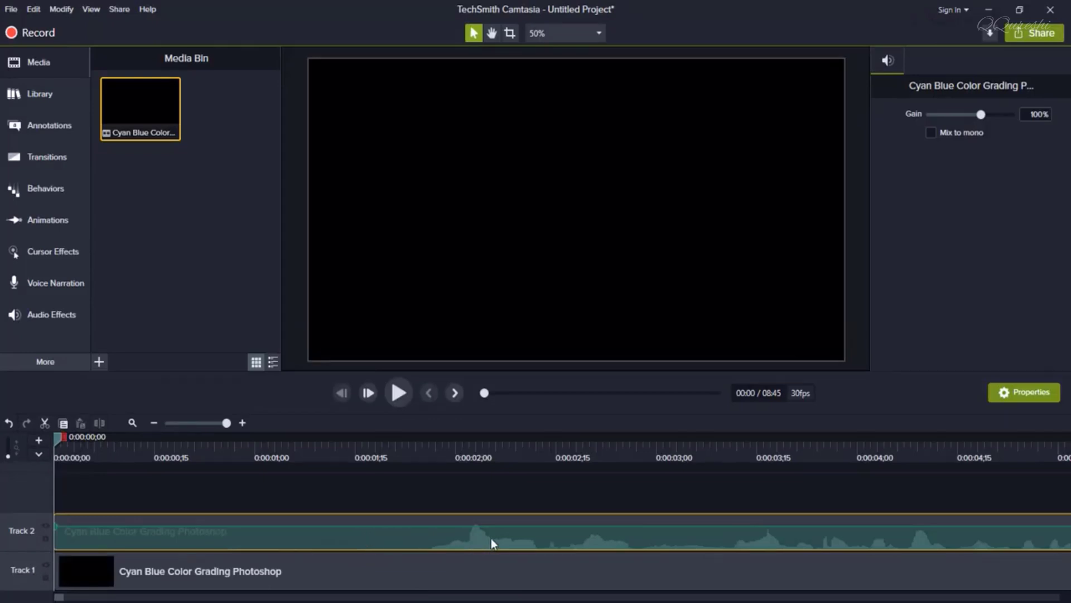
# Delete the original Track 2 audio and put imported aac_Untitled Project (enhanced) on Track 2
pyautogui.press('Delete')
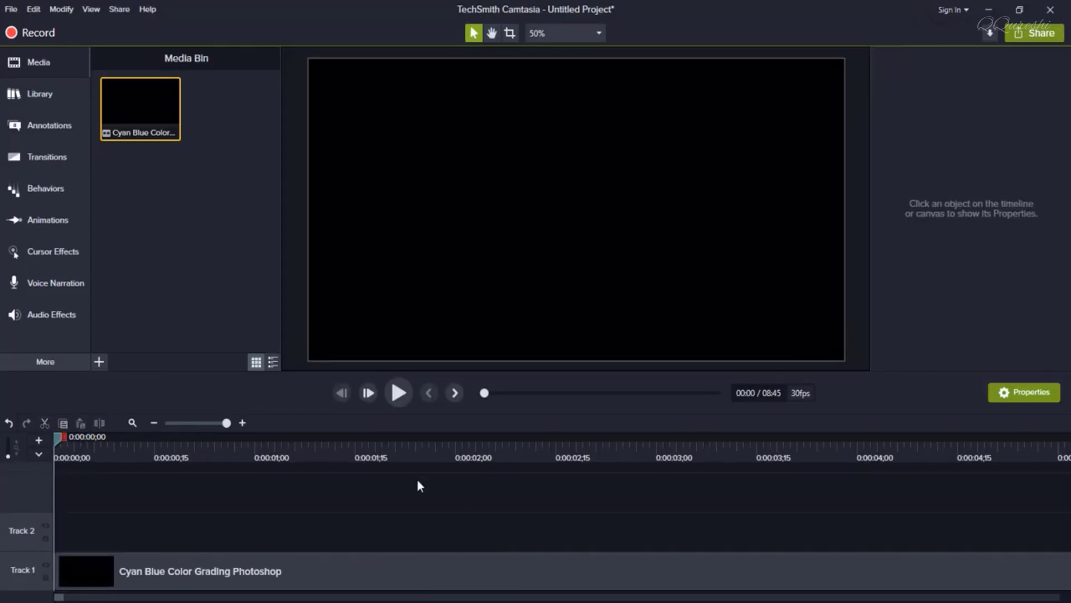
pyautogui.click(100, 358)
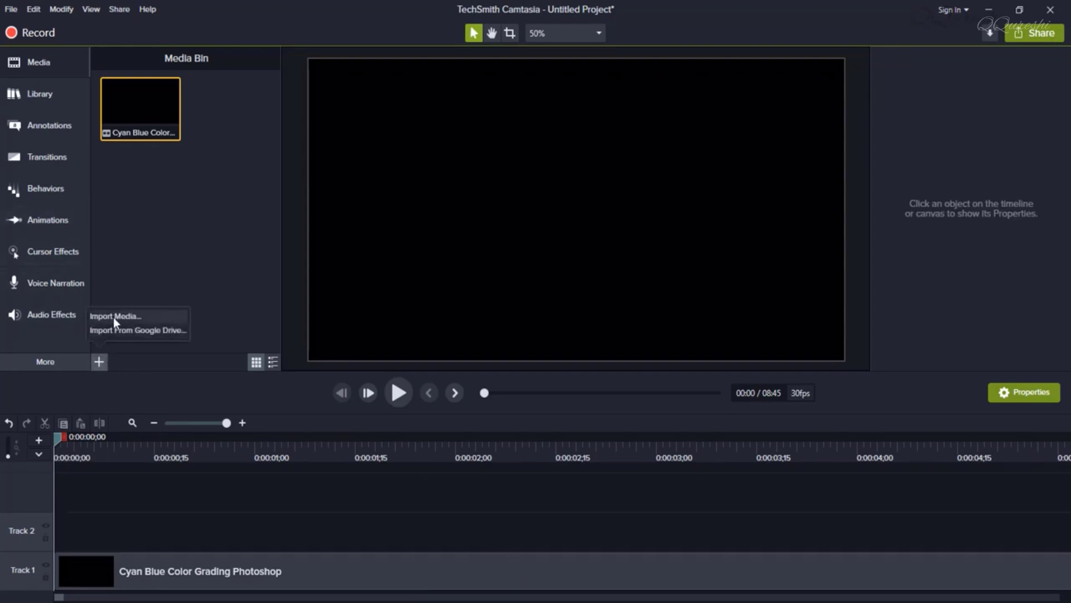
pyautogui.click(115, 317)
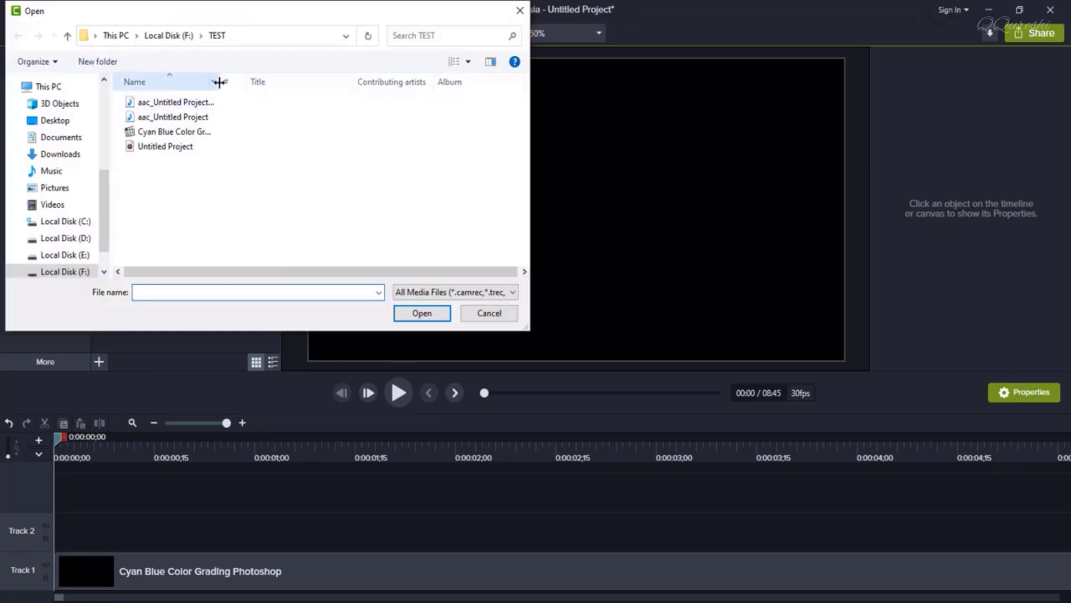
pyautogui.moveTo(220, 82); pyautogui.dragTo(304, 78)
pyautogui.click(235, 106)
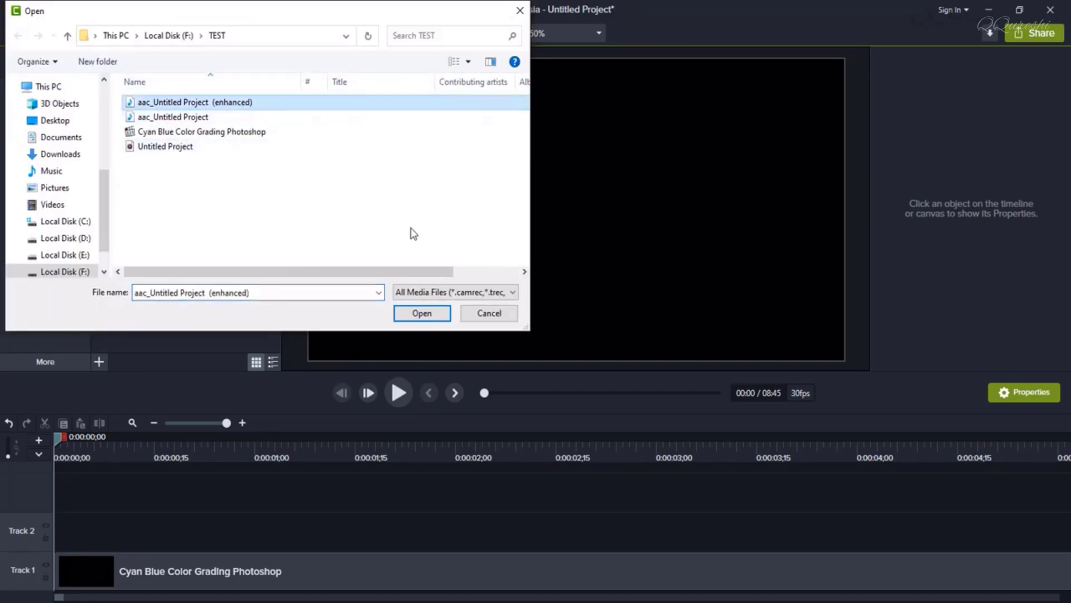
pyautogui.click(422, 313)
pyautogui.moveTo(229, 109); pyautogui.dragTo(55, 527)
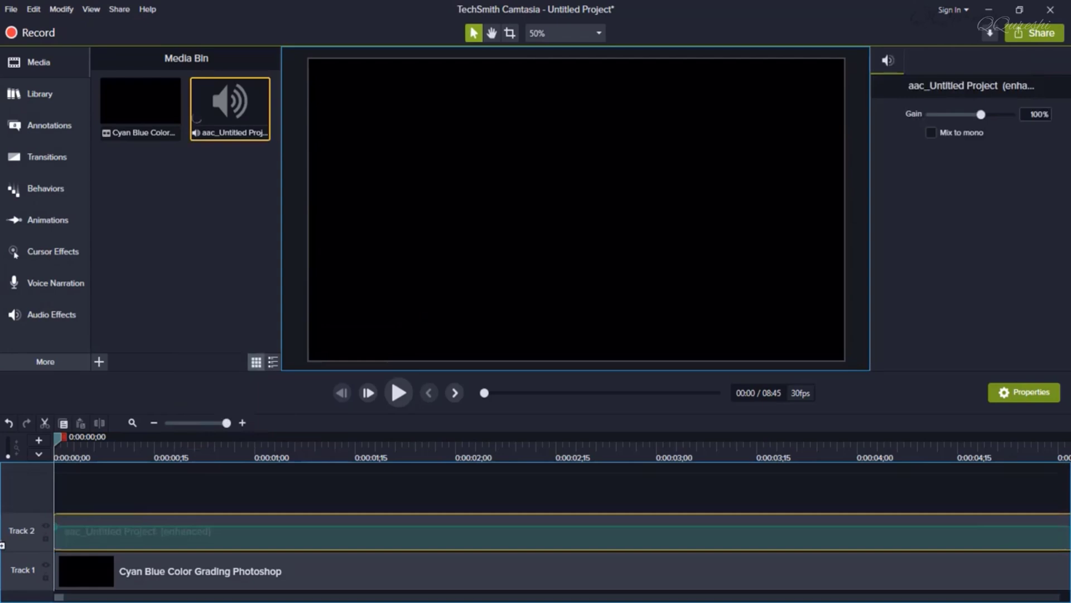
# Group the Track 1 video clip with the enhanced audio as Group 1
pyautogui.click(375, 566)
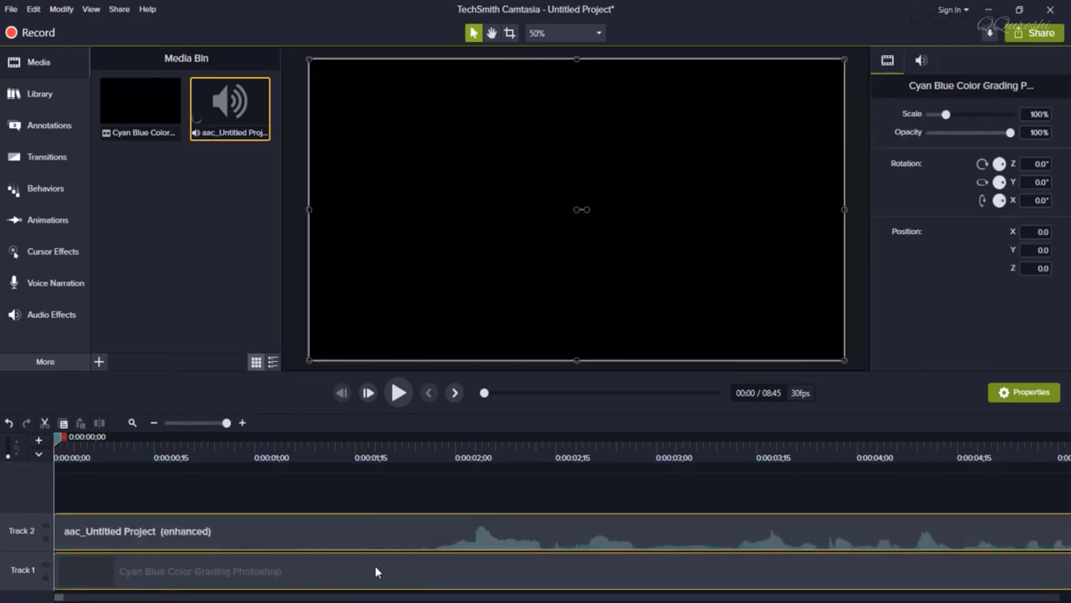
pyautogui.rightClick(375, 565)
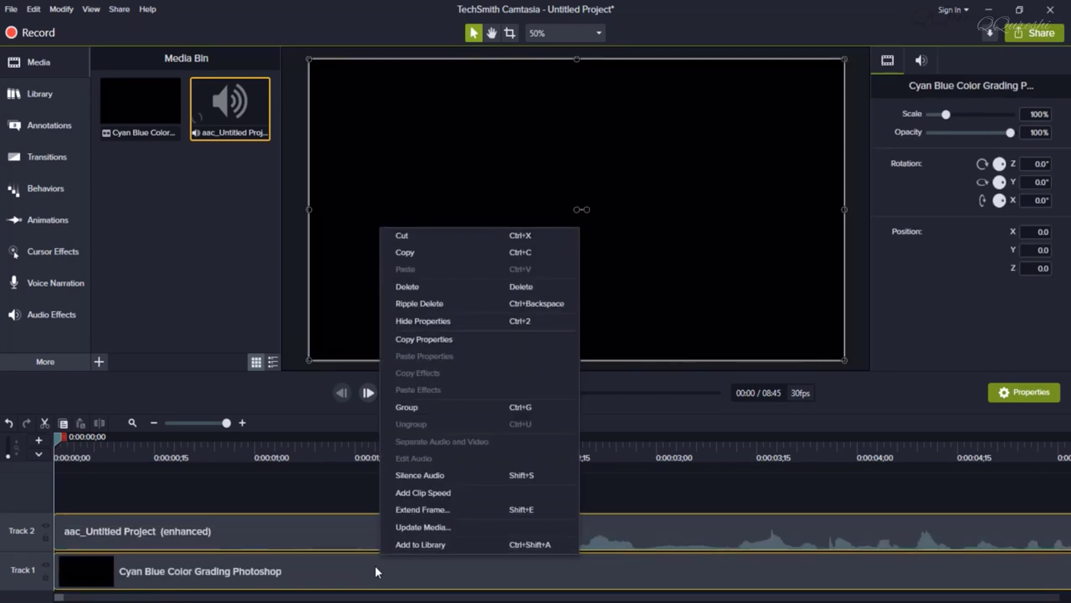
pyautogui.click(411, 406)
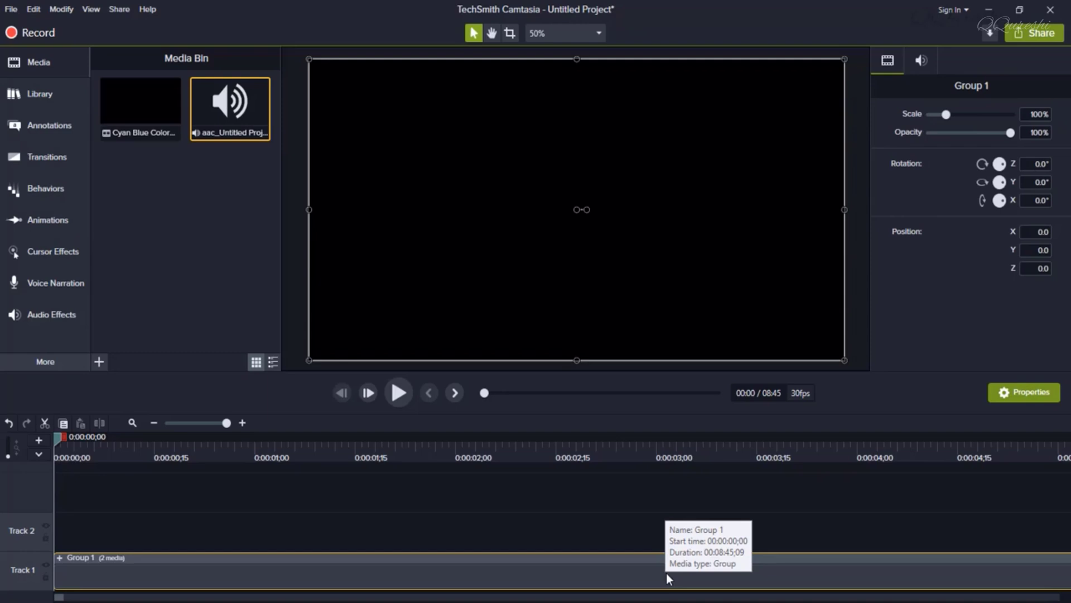
# Play Group 1 to preview the footage with the enhanced audio
pyautogui.click(398, 394)
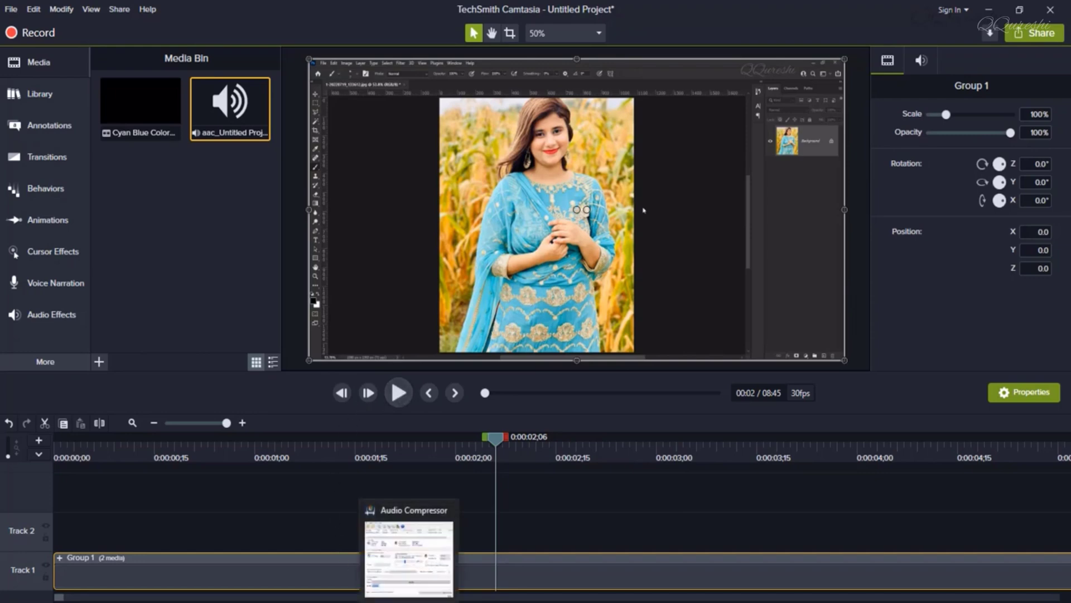
# Compare the original 88.3 MB Untitled Project with Audio Compressor's 8.02 Mb result
pyautogui.click(212, 553)
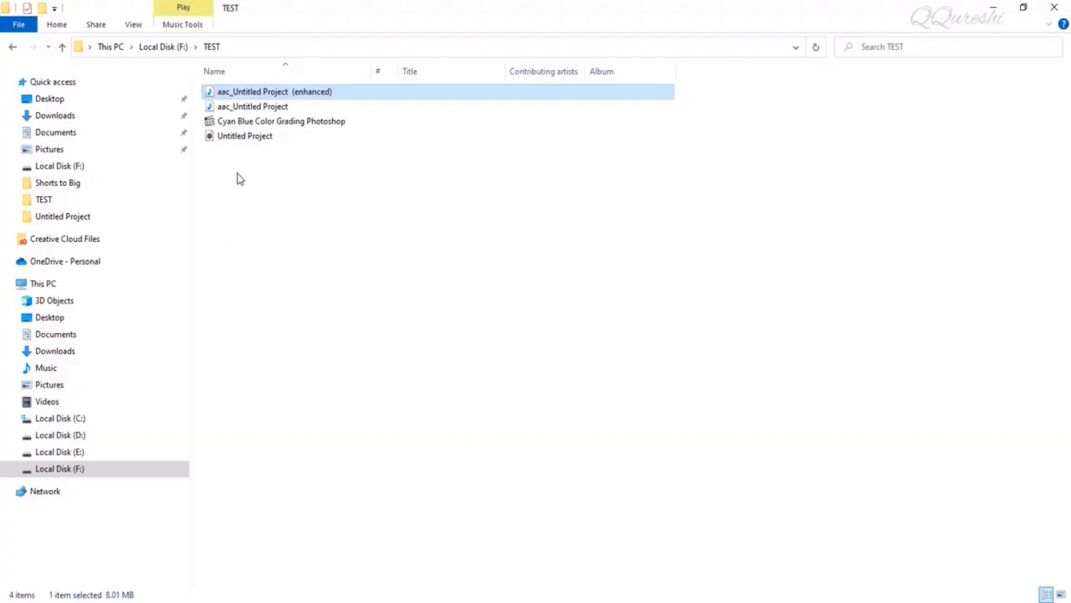
pyautogui.click(254, 137)
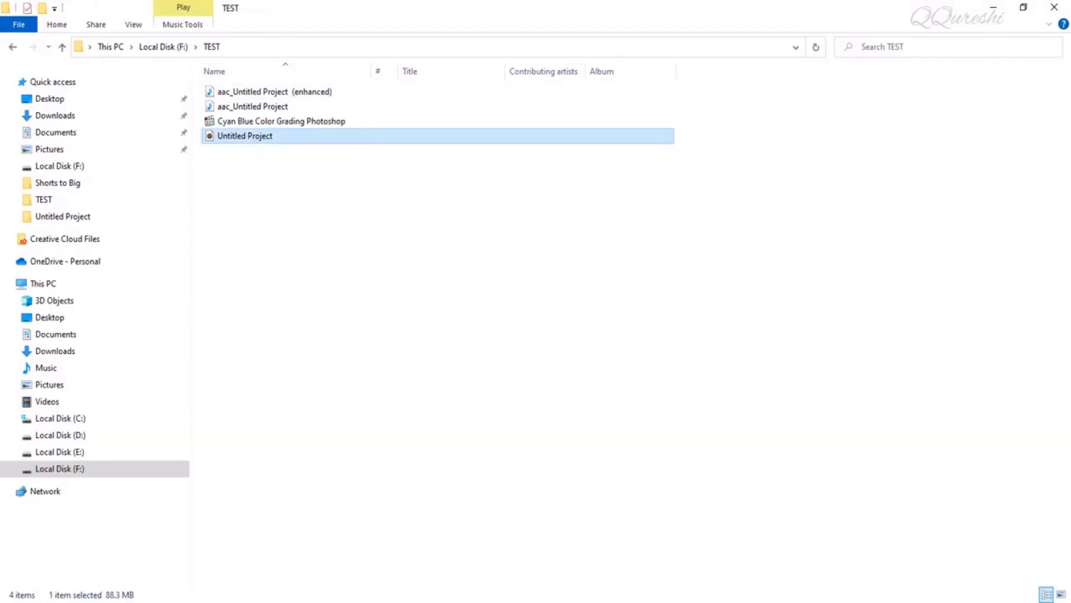
pyautogui.hotkey('alt', 'Tab')
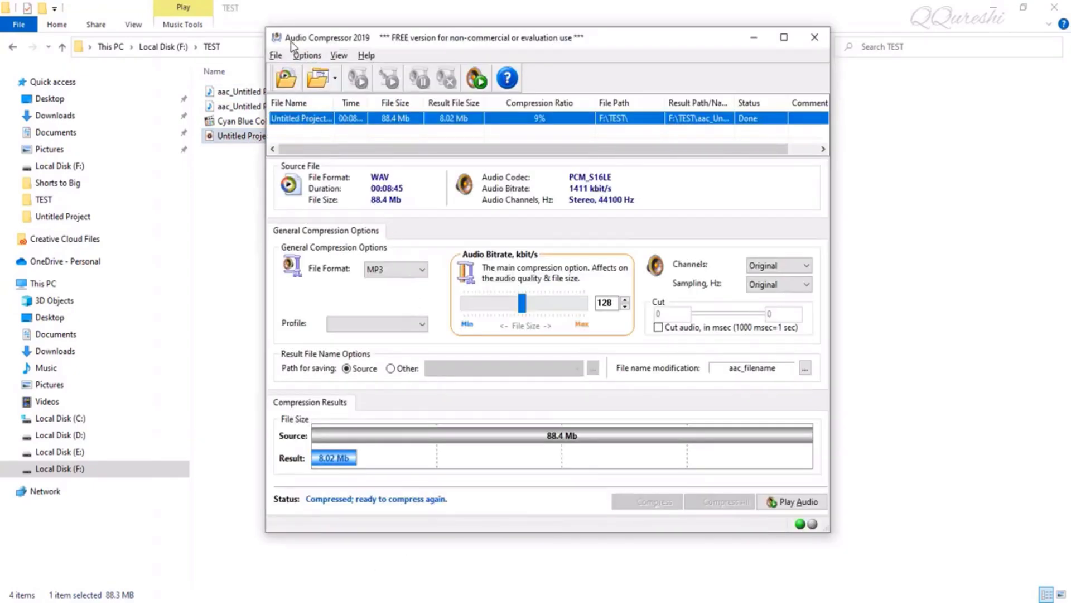